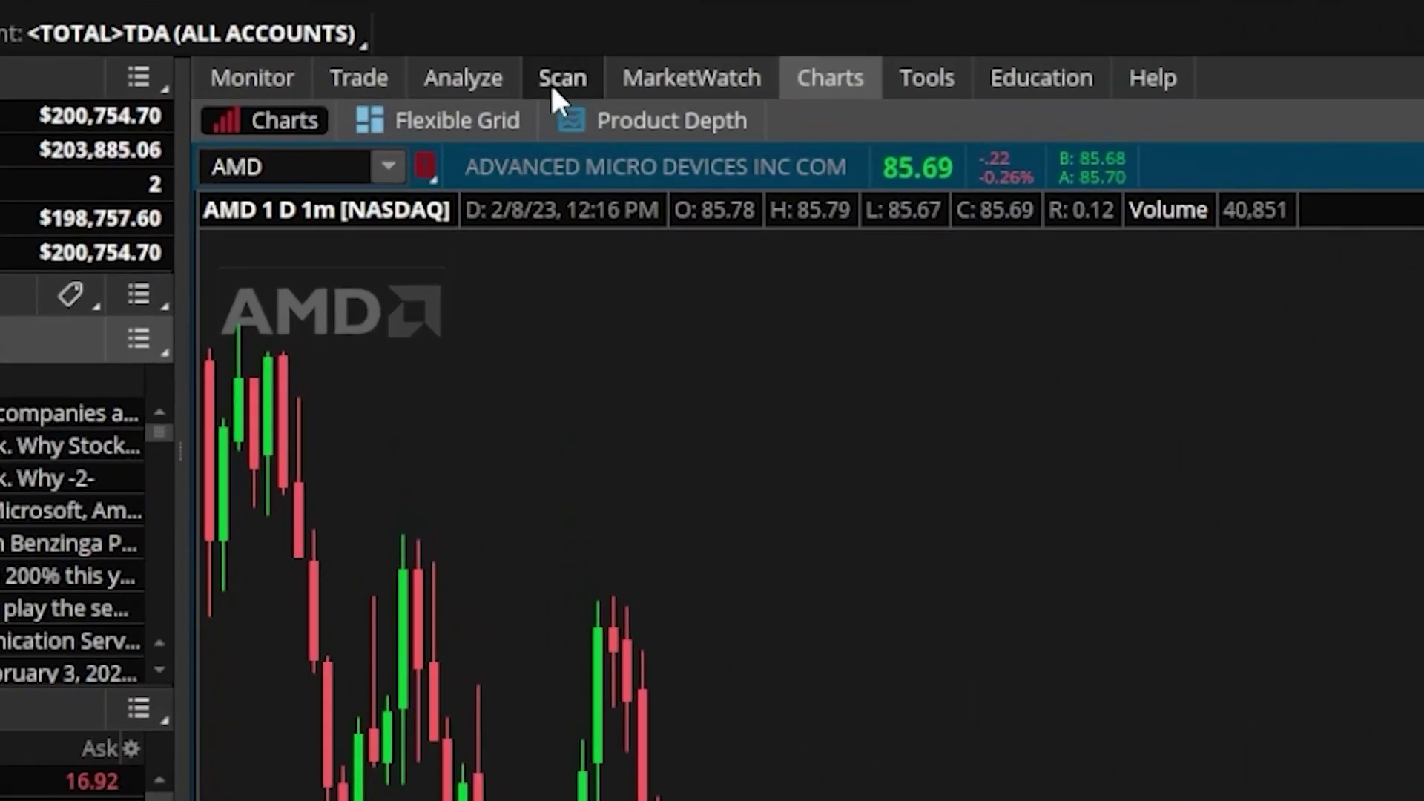
# Step: Open the 'Scan in: Weeklys' symbol list menu of the High Vol Stocks scan
pyautogui.click(555, 77)
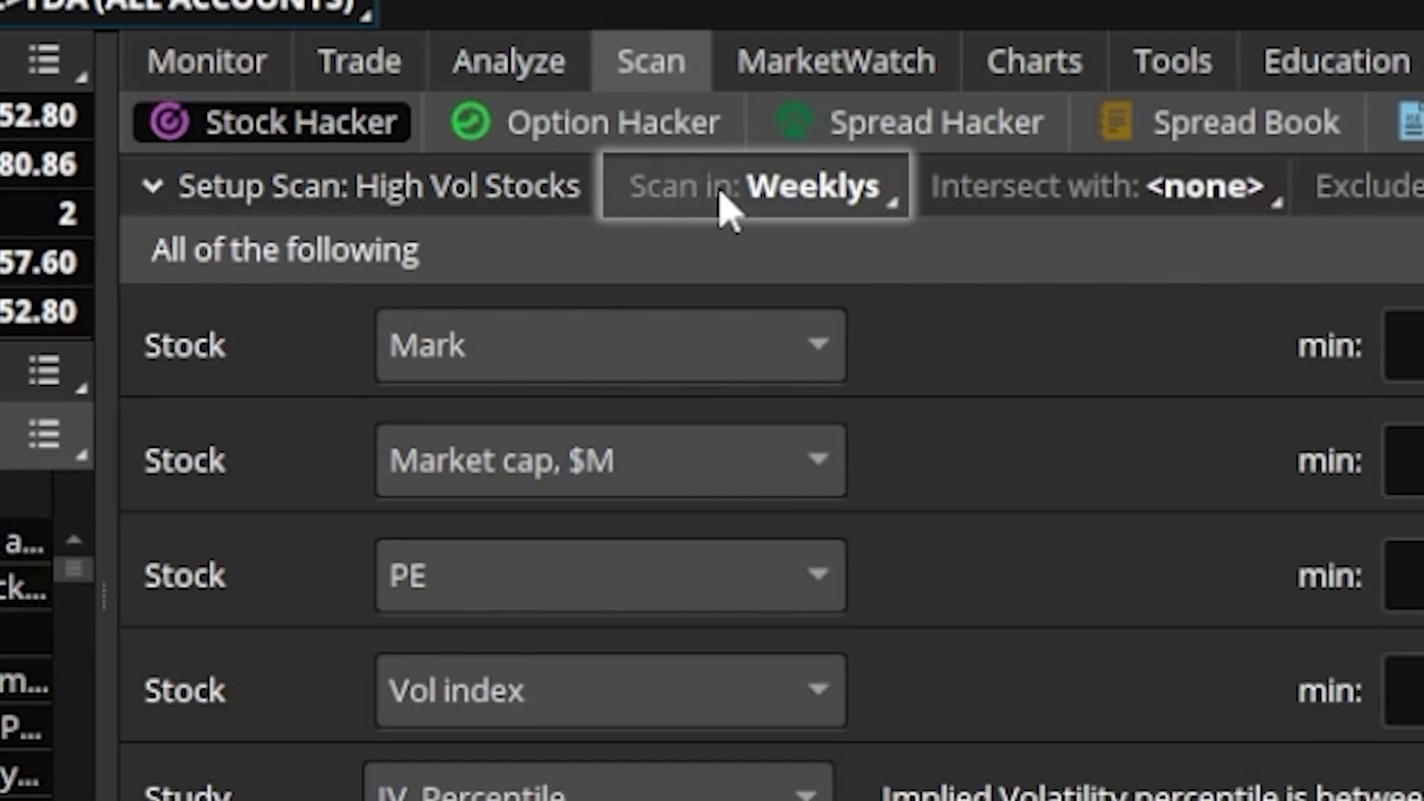
# Step: Set the High Vol Stocks scan to search within the public Weeklys list
pyautogui.click(762, 225)
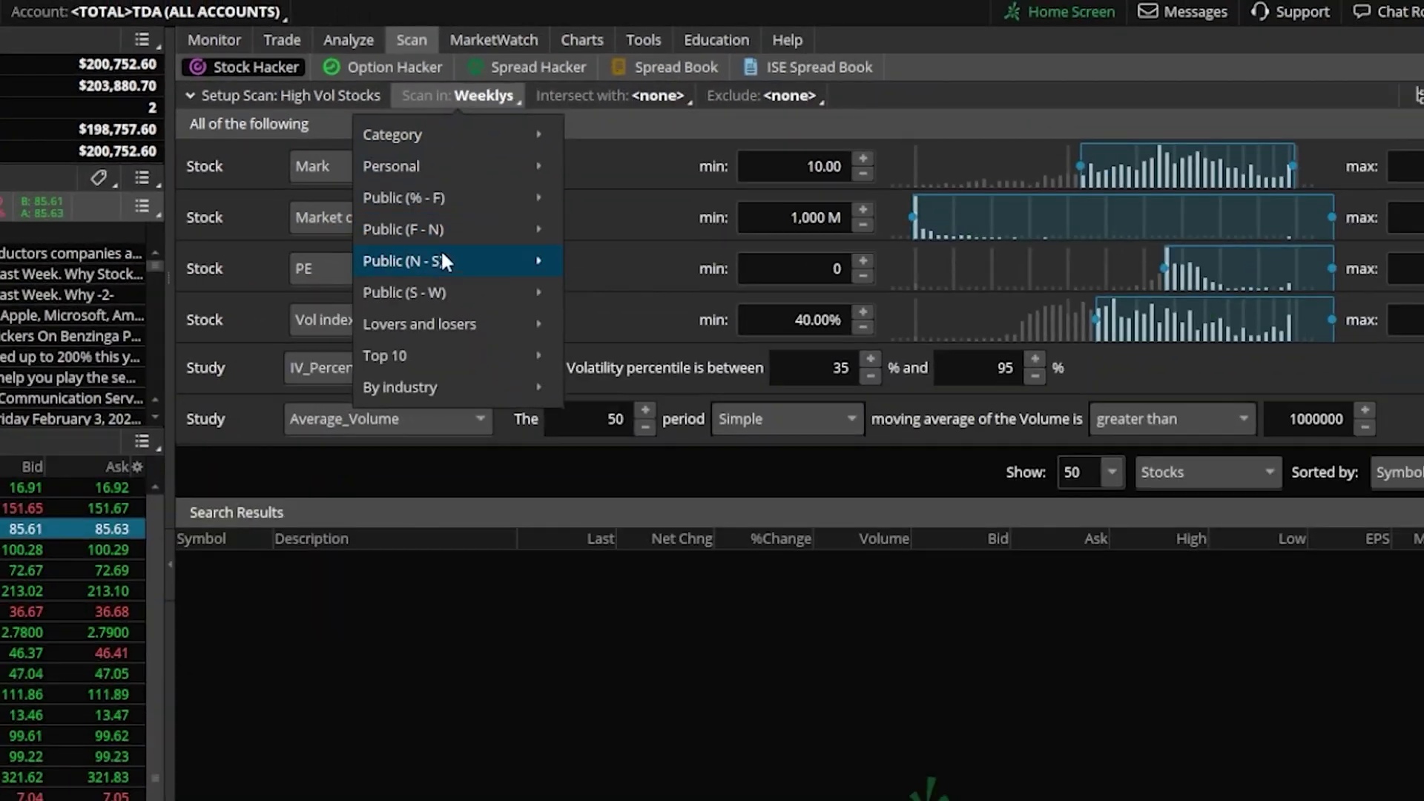
pyautogui.moveTo(708, 629)
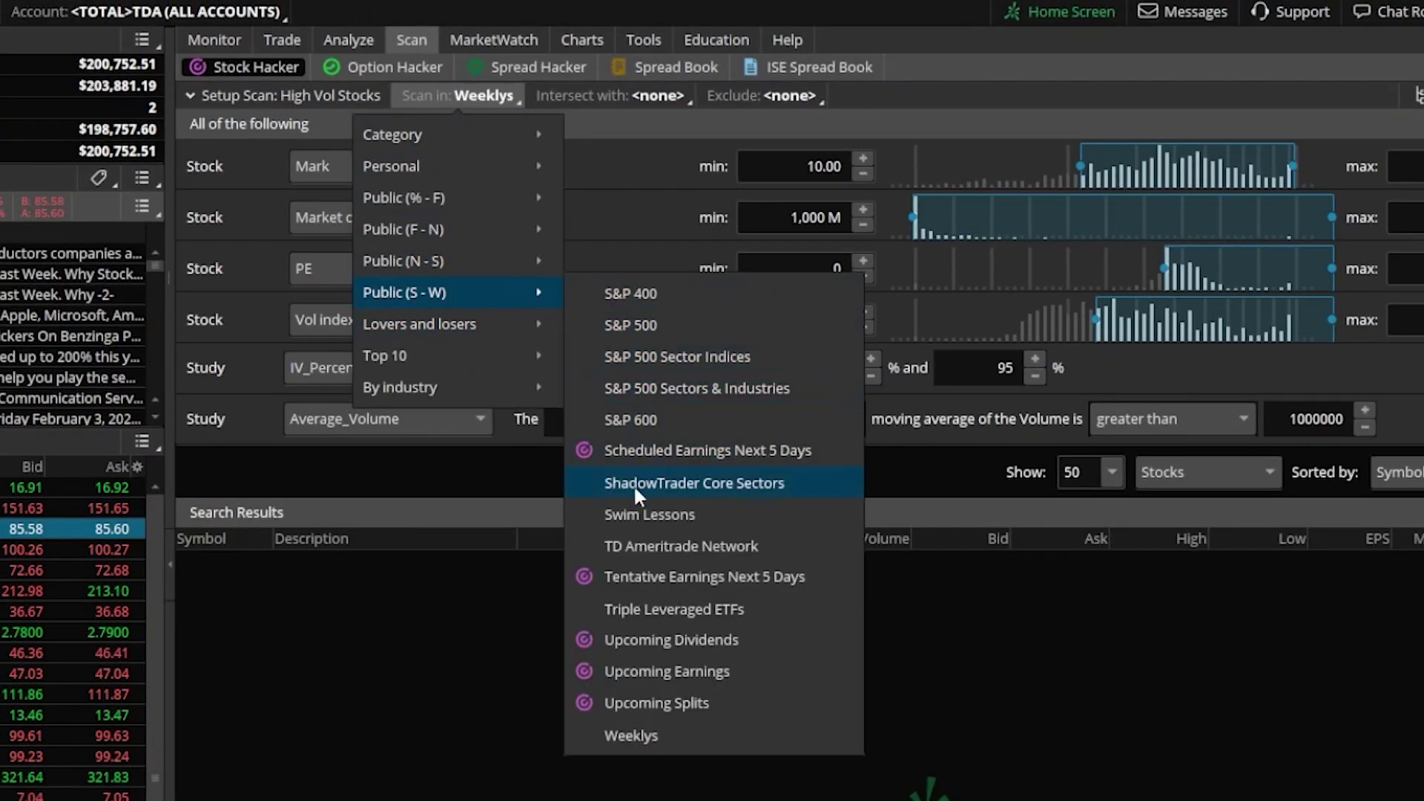
pyautogui.click(645, 734)
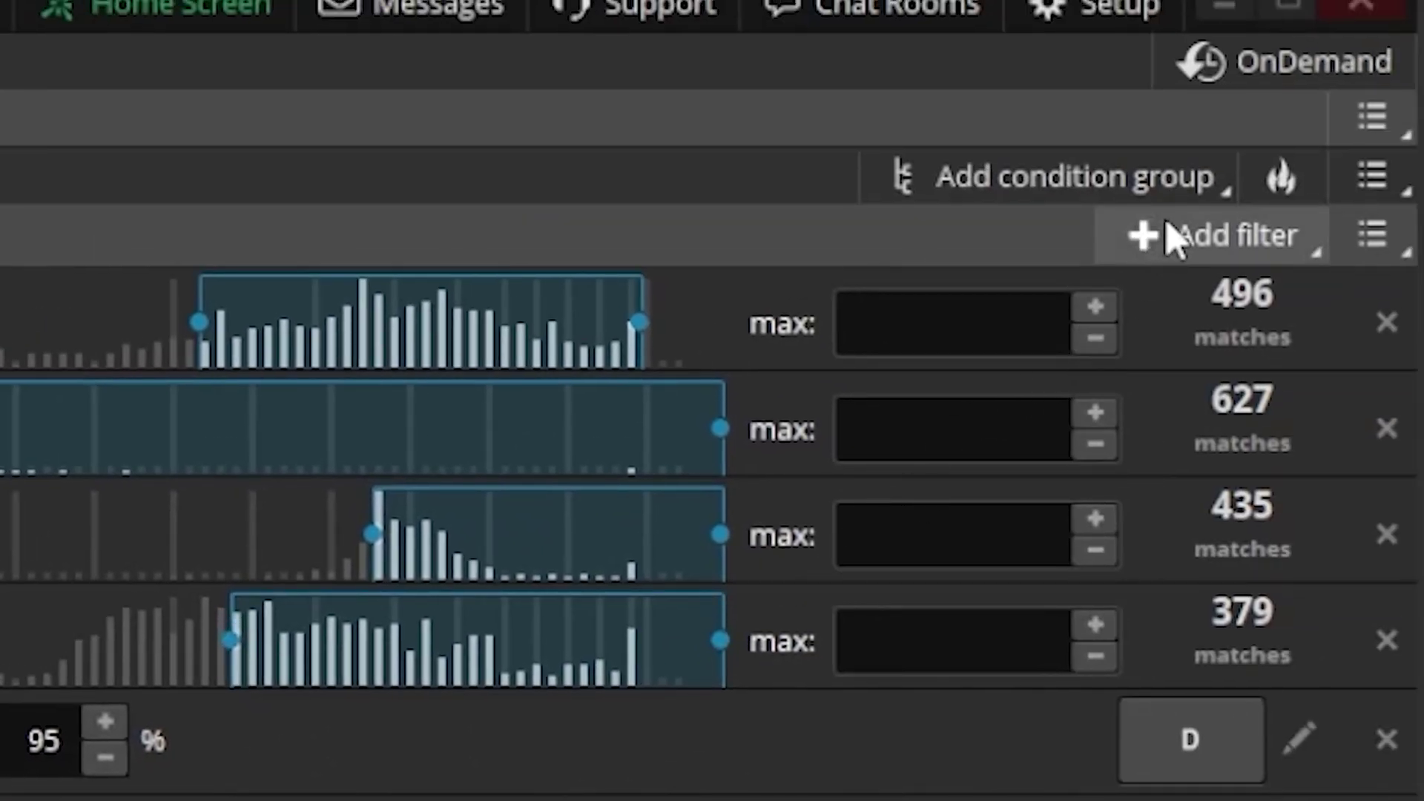
pyautogui.click(1167, 222)
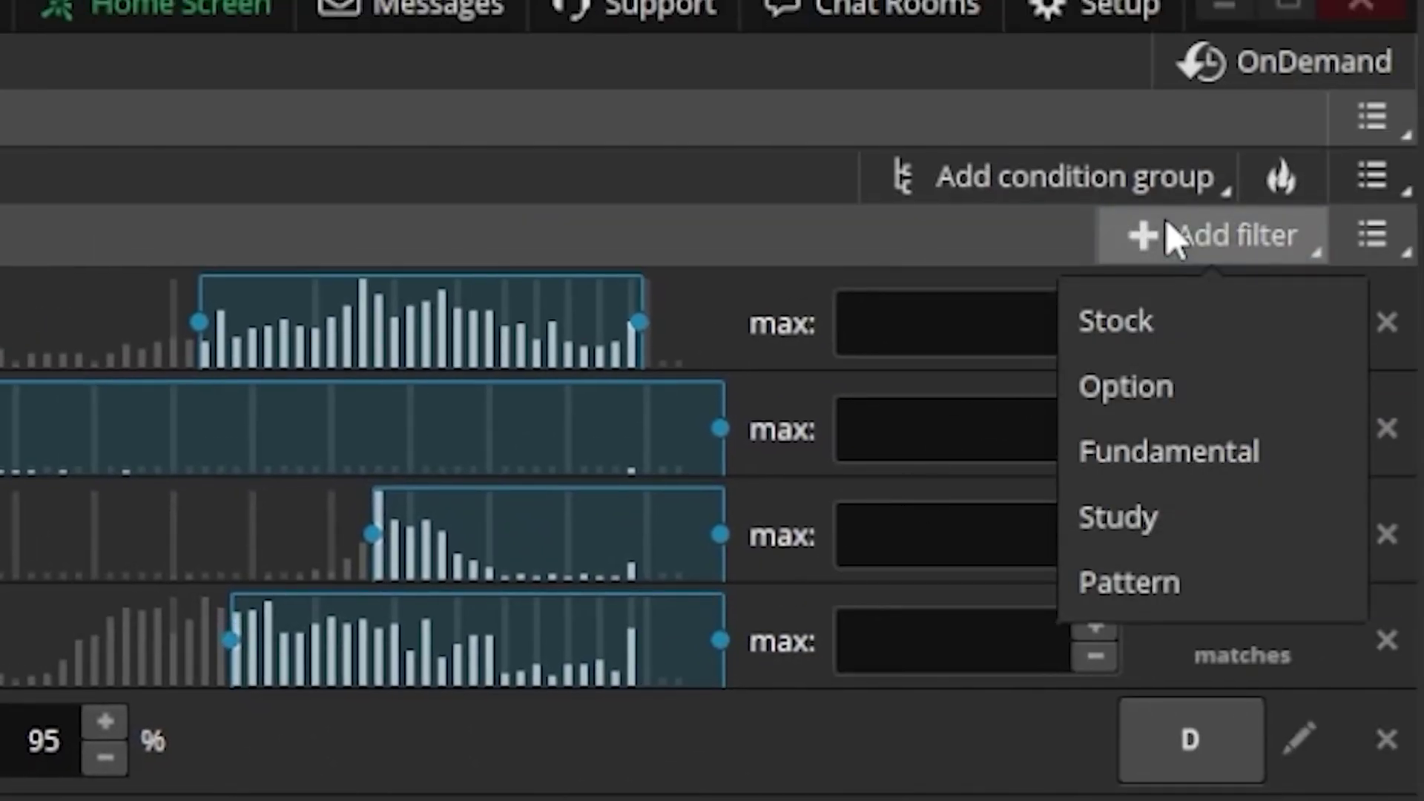
pyautogui.click(1140, 545)
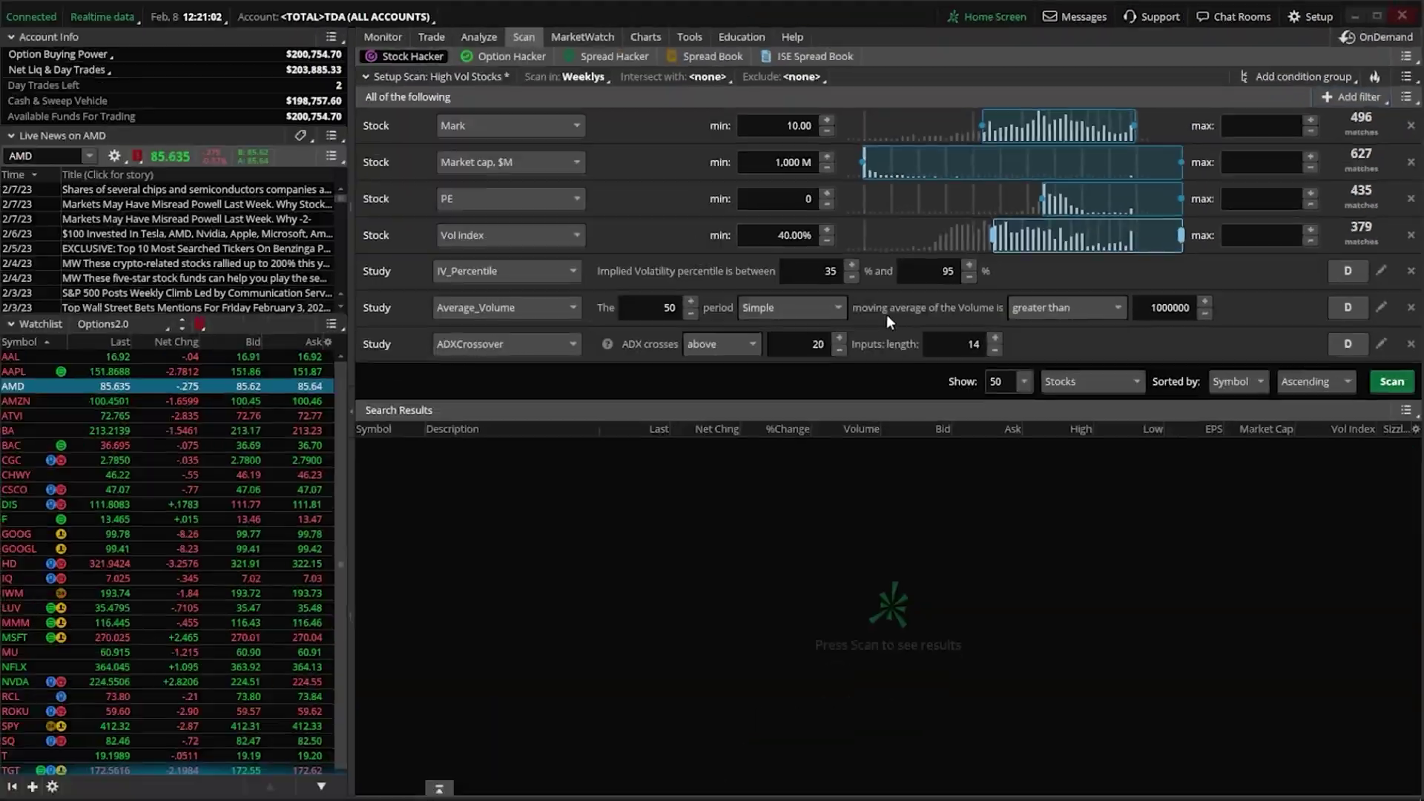
pyautogui.click(539, 353)
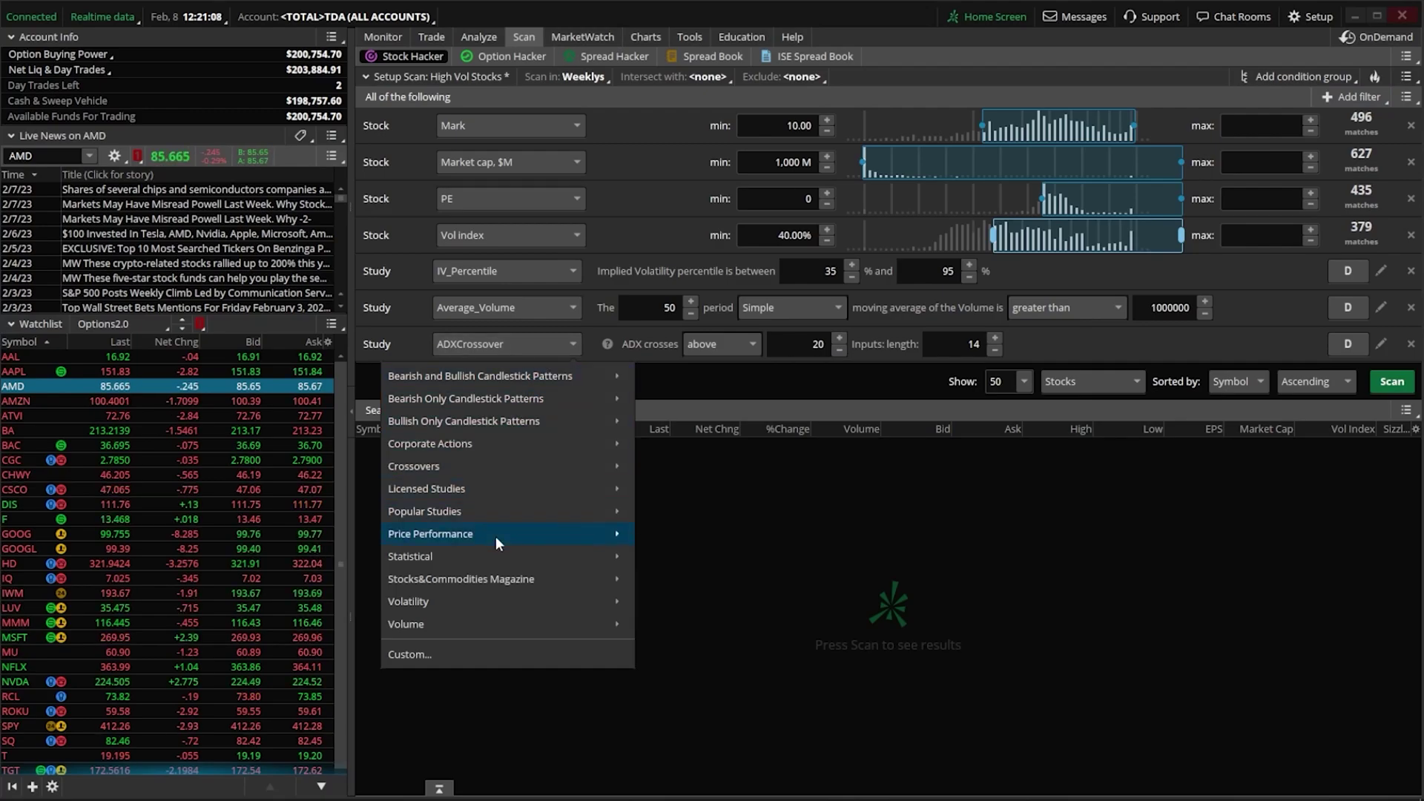
pyautogui.moveTo(502, 603)
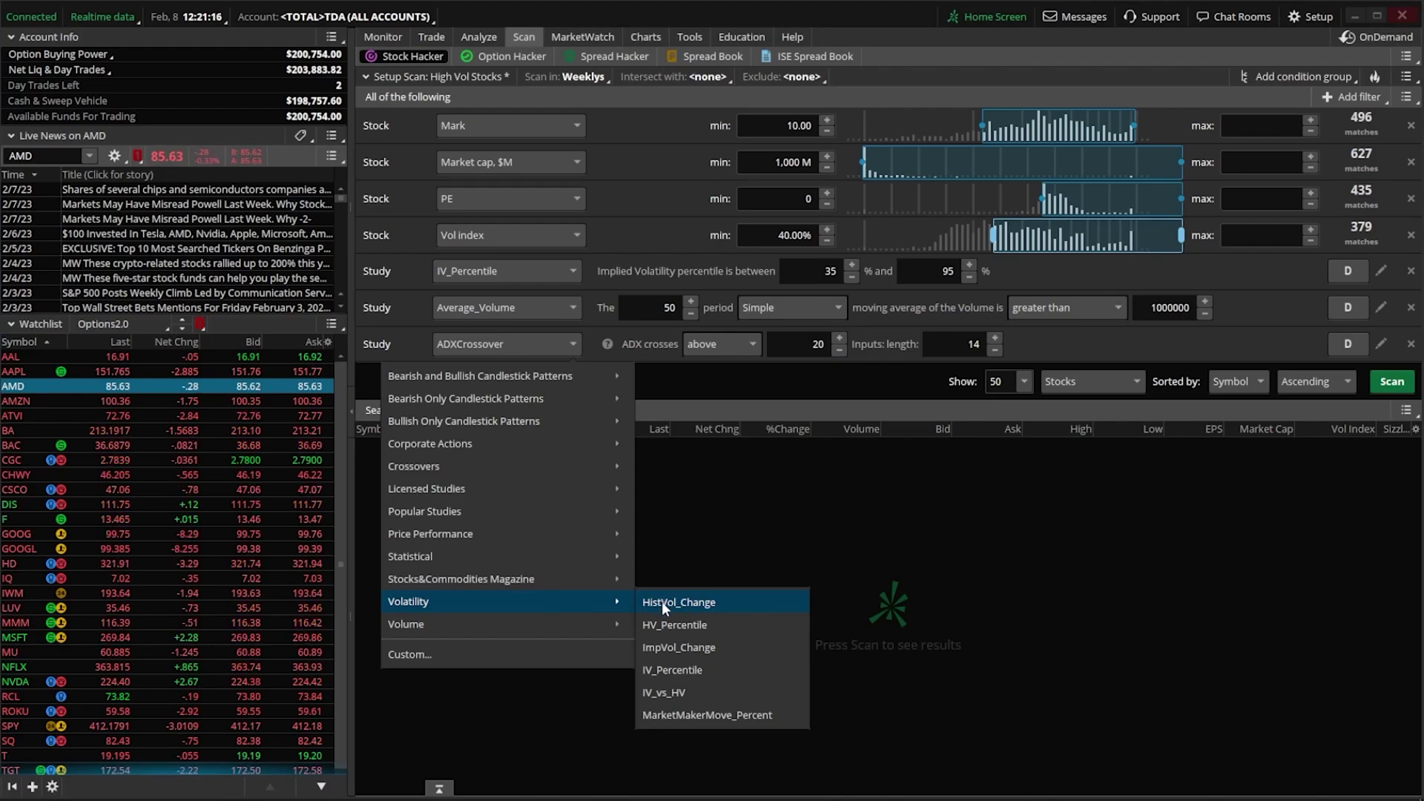
pyautogui.click(686, 666)
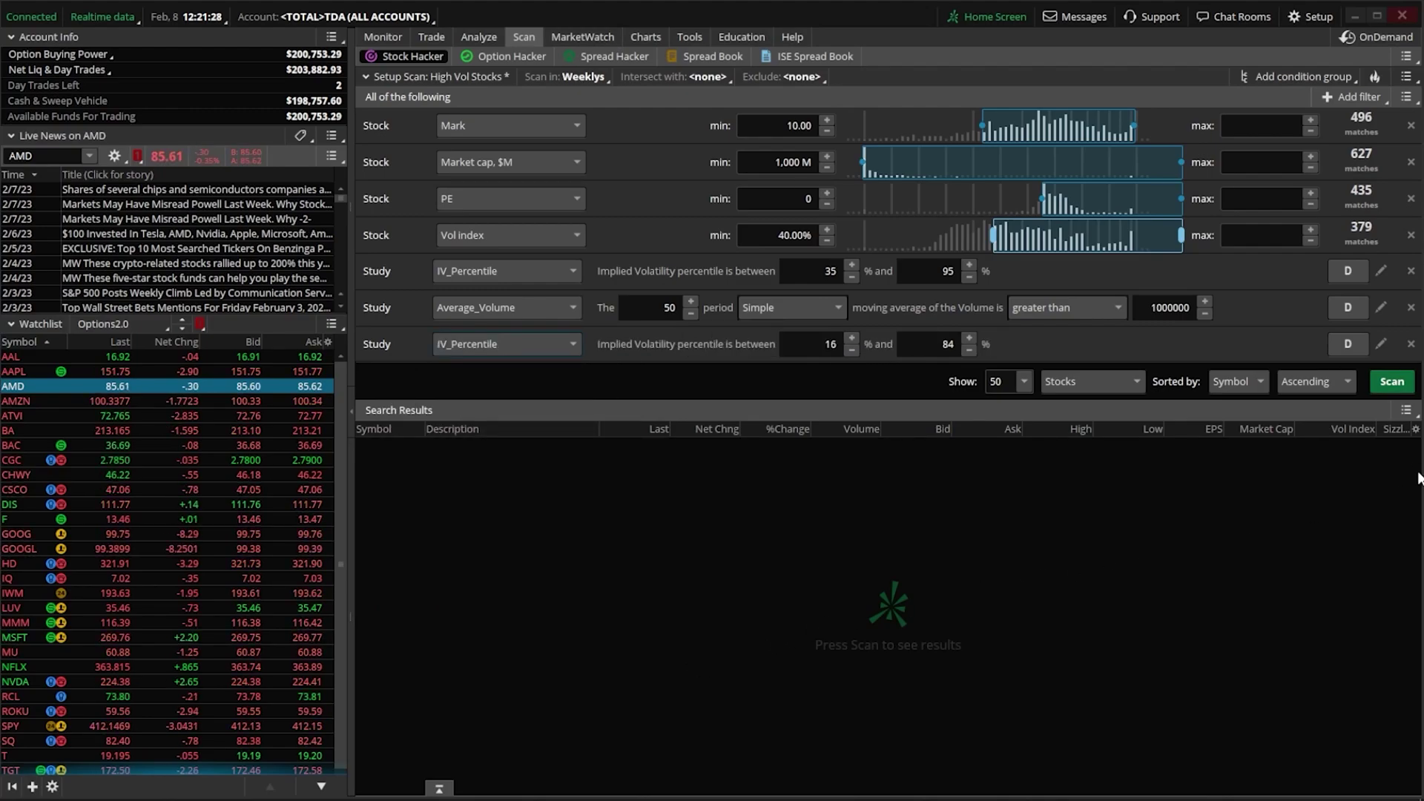
pyautogui.click(1412, 344)
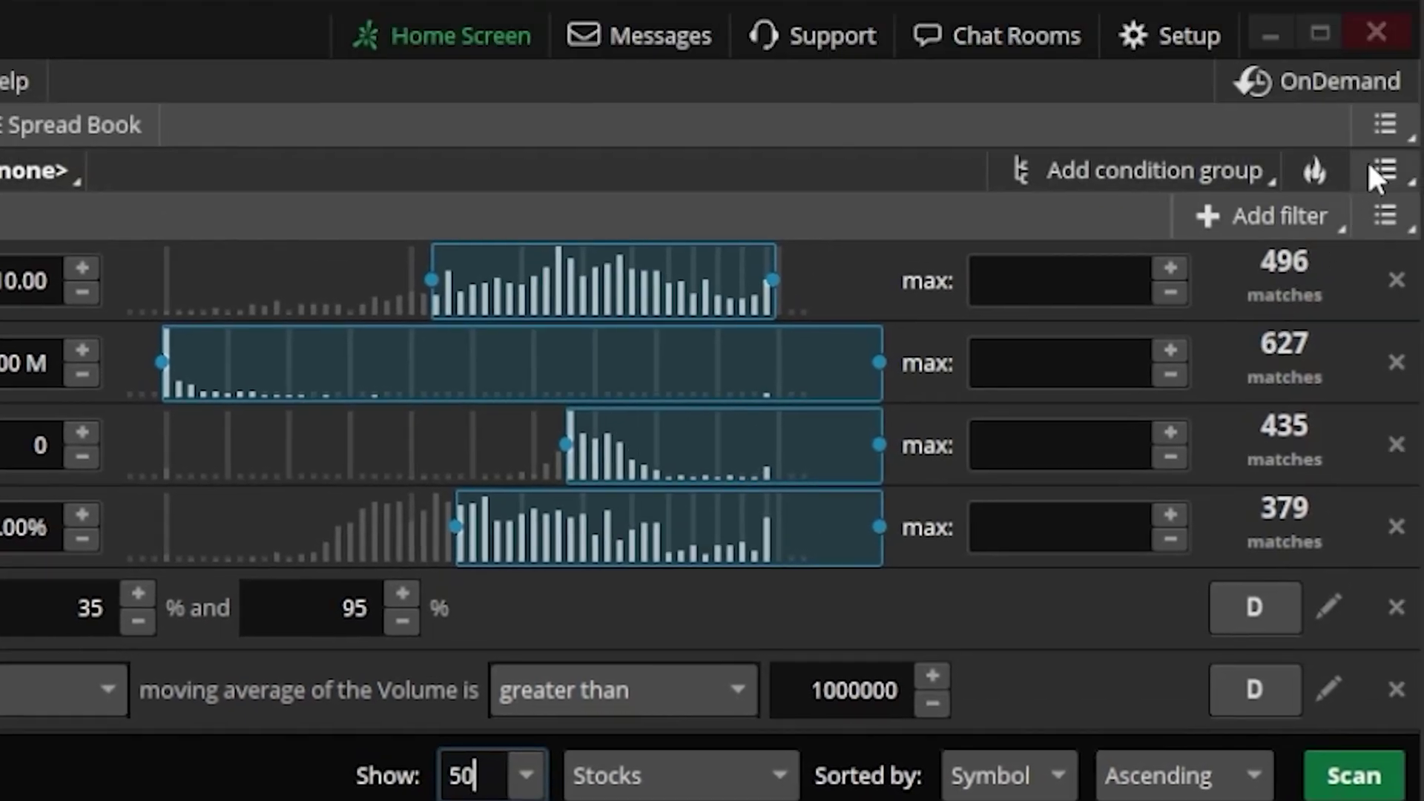
# Step: Save the High Vol Stocks scan query over the old version, then go to Spread Hacker
pyautogui.click(1380, 164)
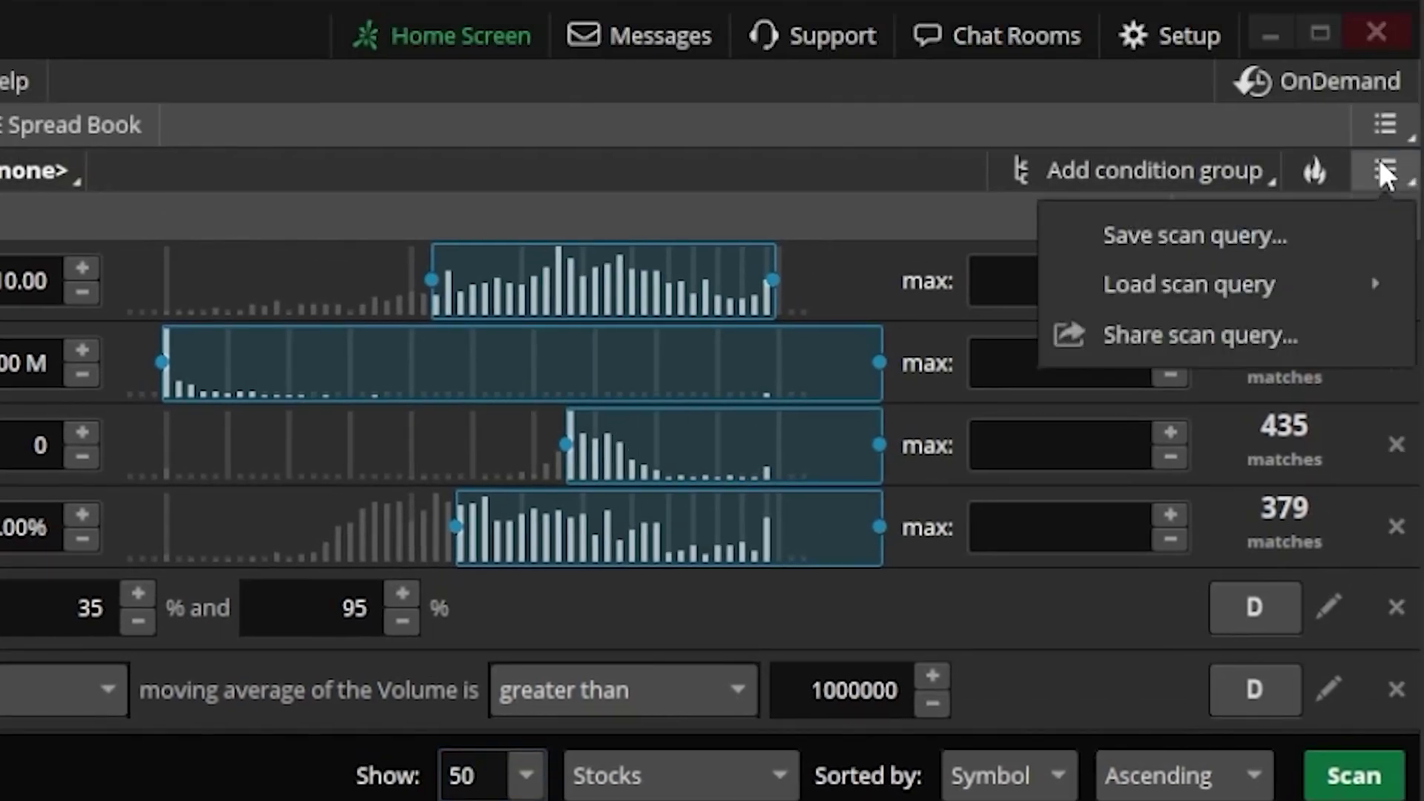
pyautogui.click(1276, 230)
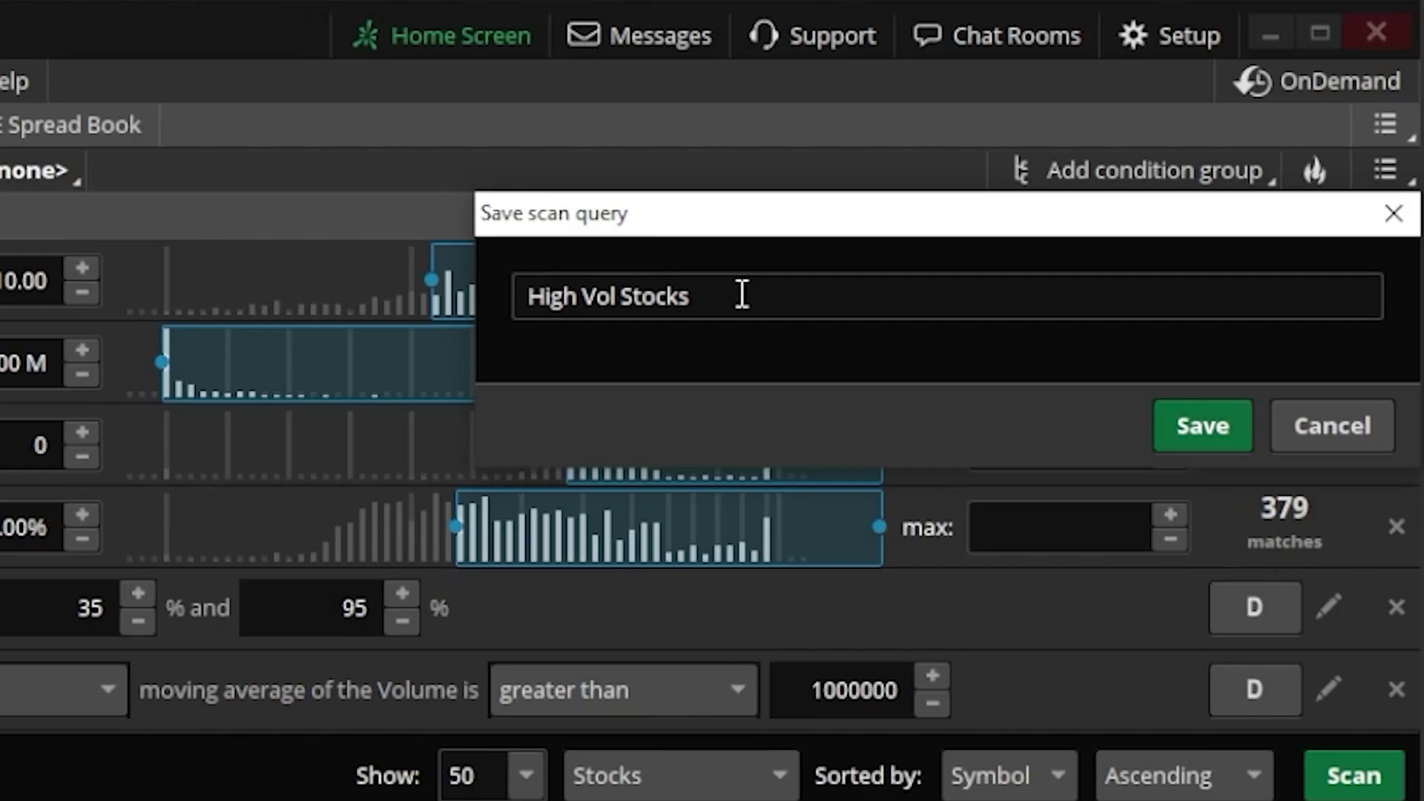
pyautogui.click(1196, 425)
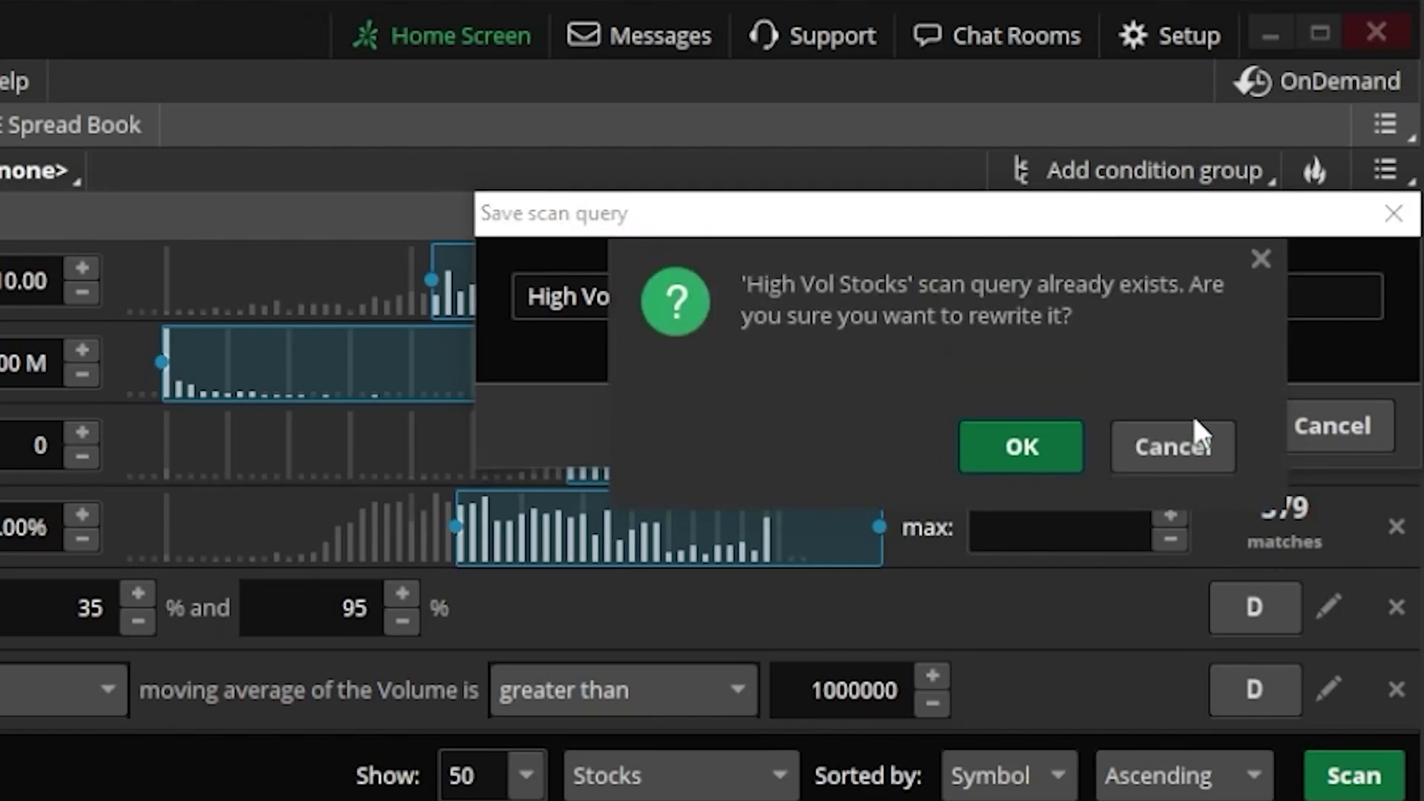
pyautogui.click(1038, 451)
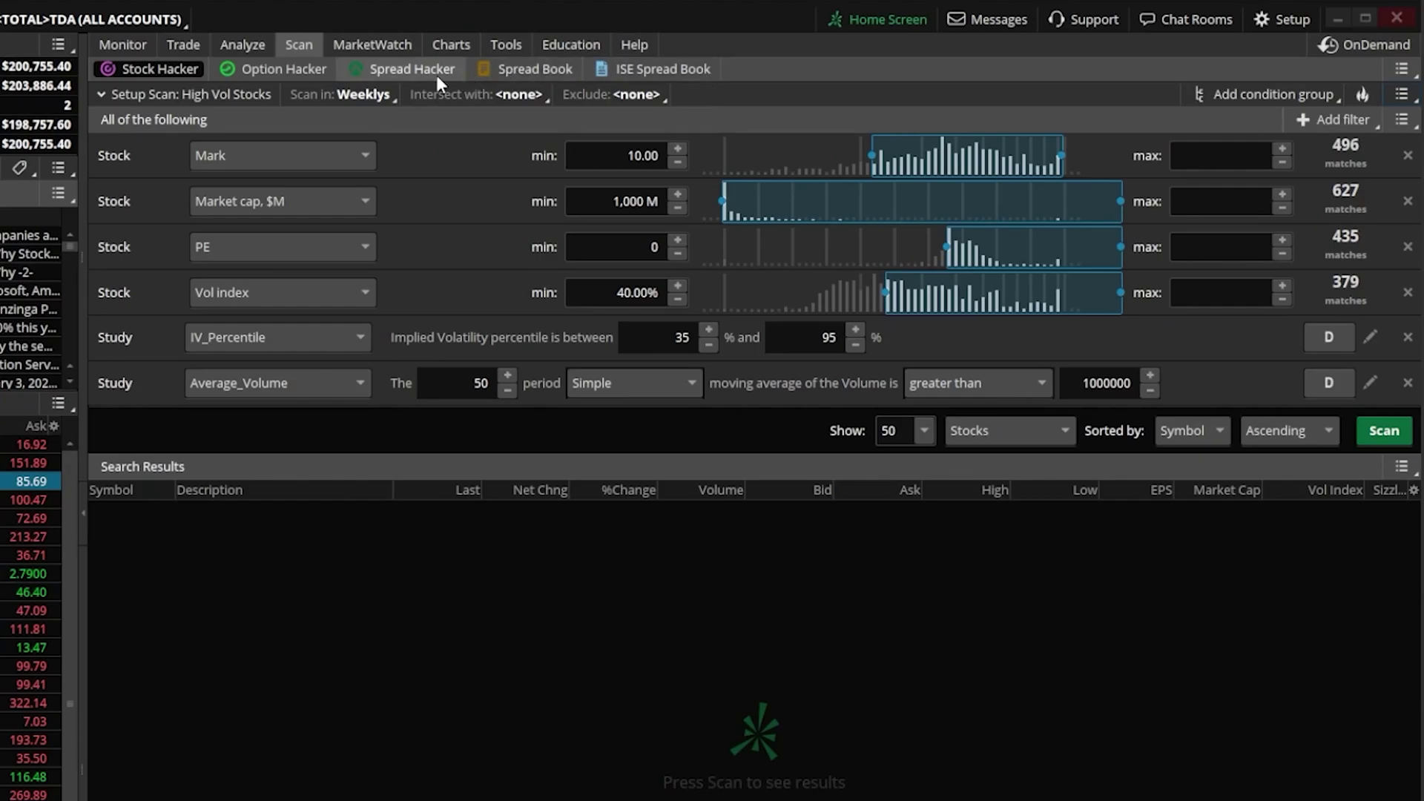
pyautogui.click(437, 73)
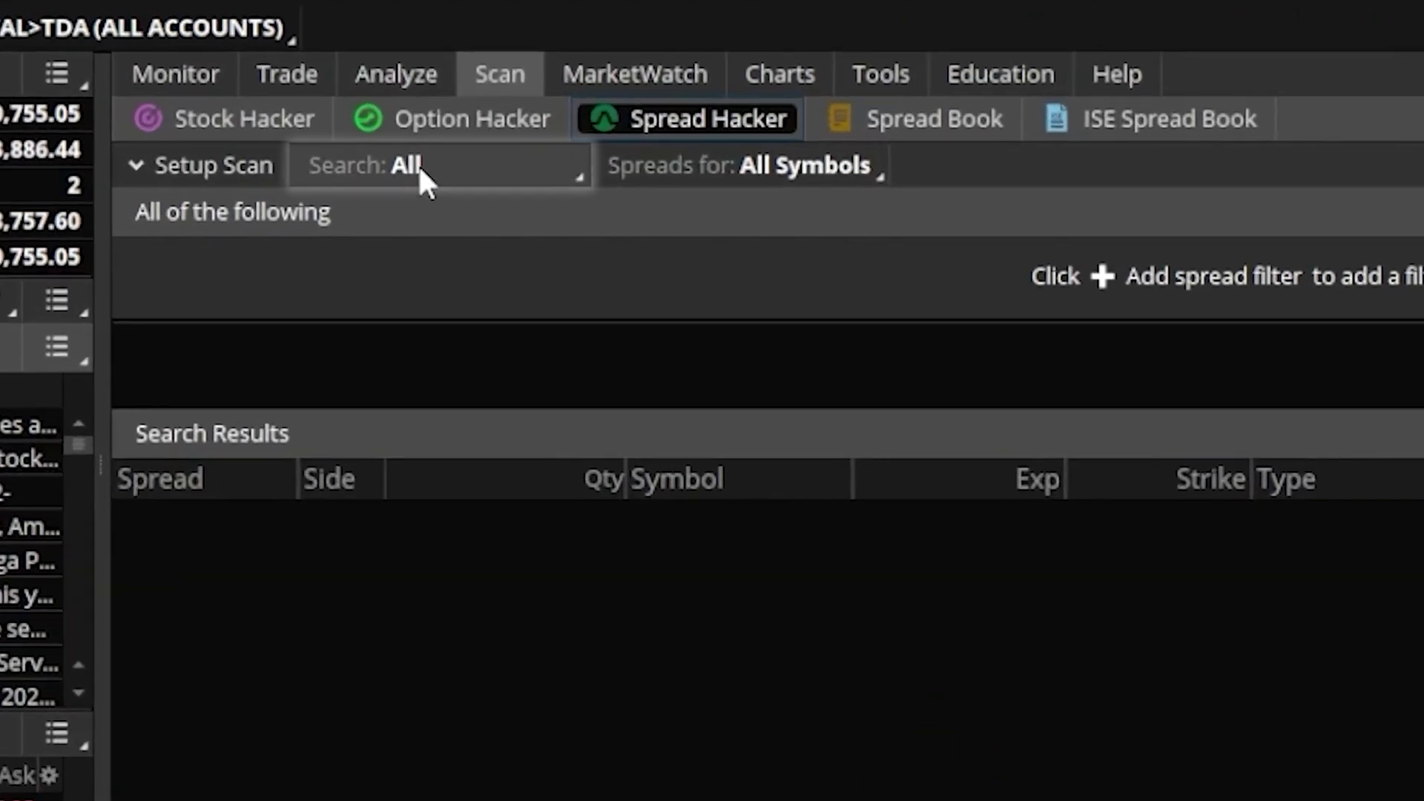
# Step: Set Spread Hacker's Search spread type to VERTICAL
pyautogui.click(456, 180)
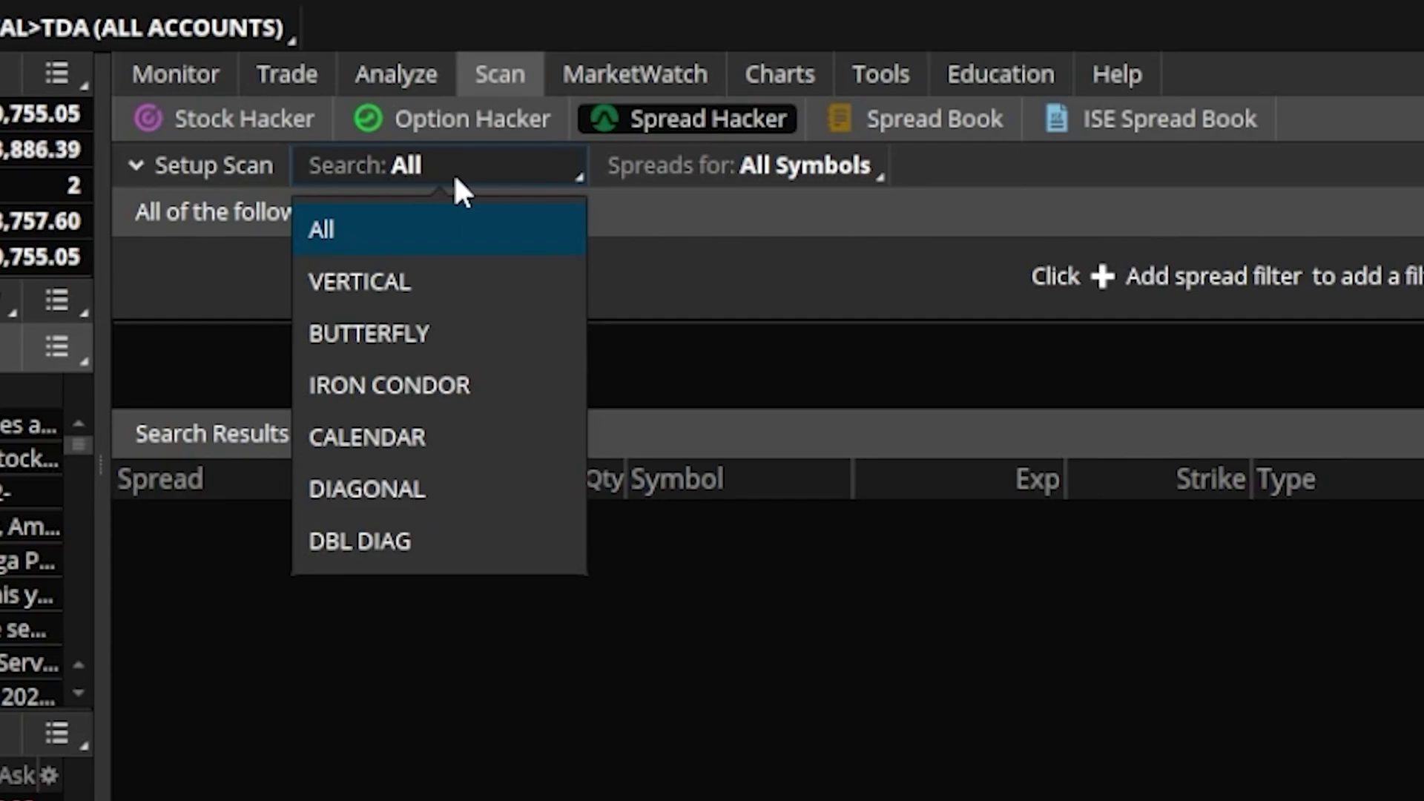
pyautogui.click(442, 293)
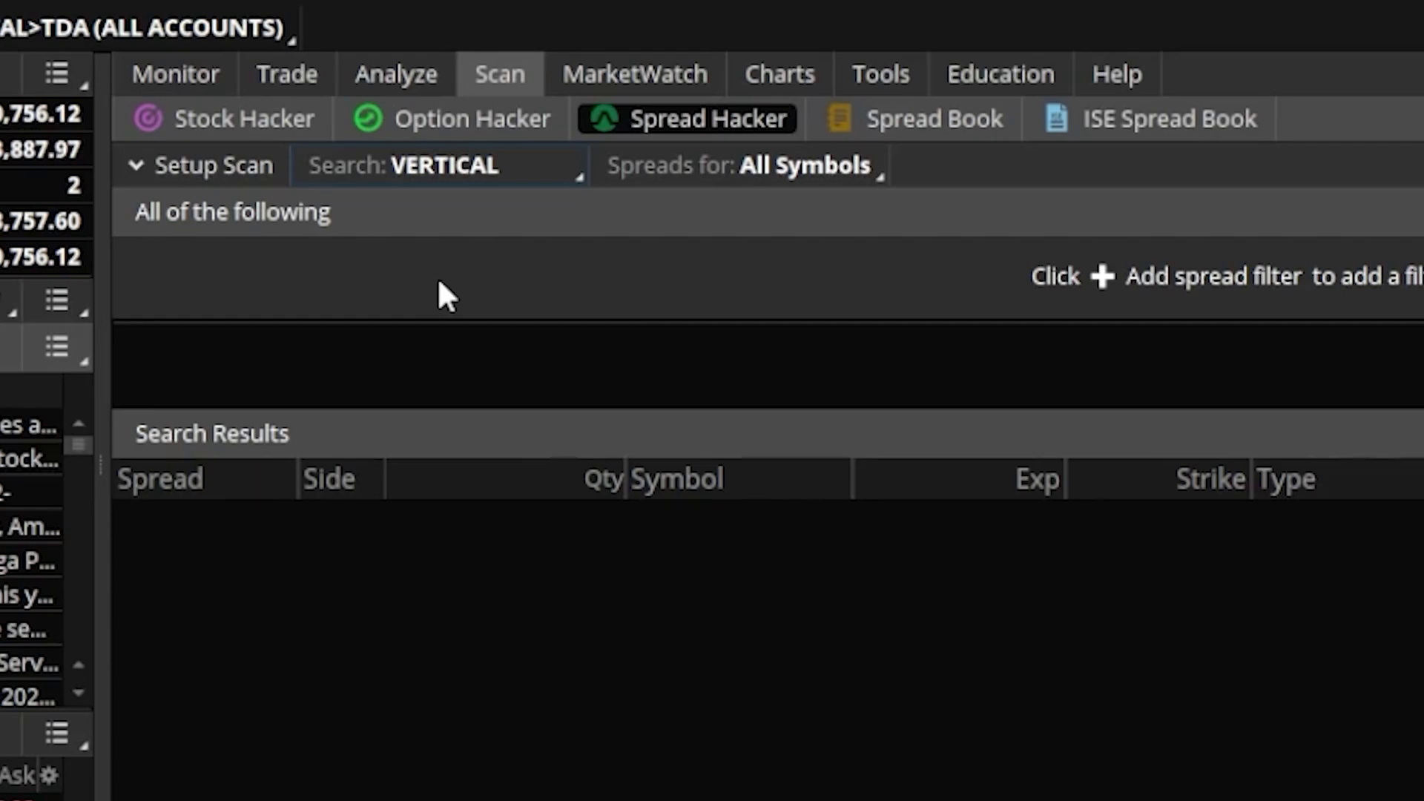
# Step: Restrict the spread search to symbols on the personal High Vol Stocks list
pyautogui.click(707, 169)
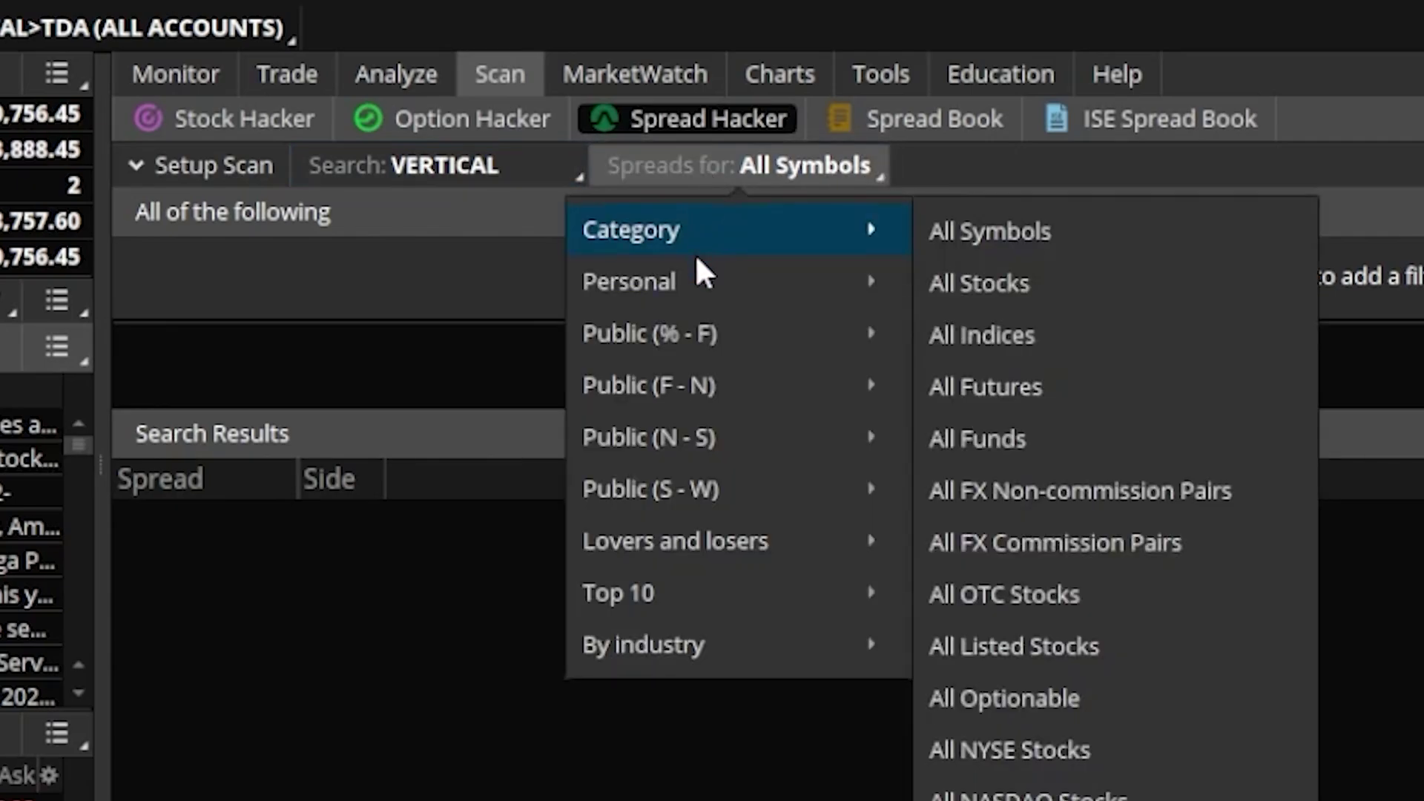
pyautogui.moveTo(696, 282)
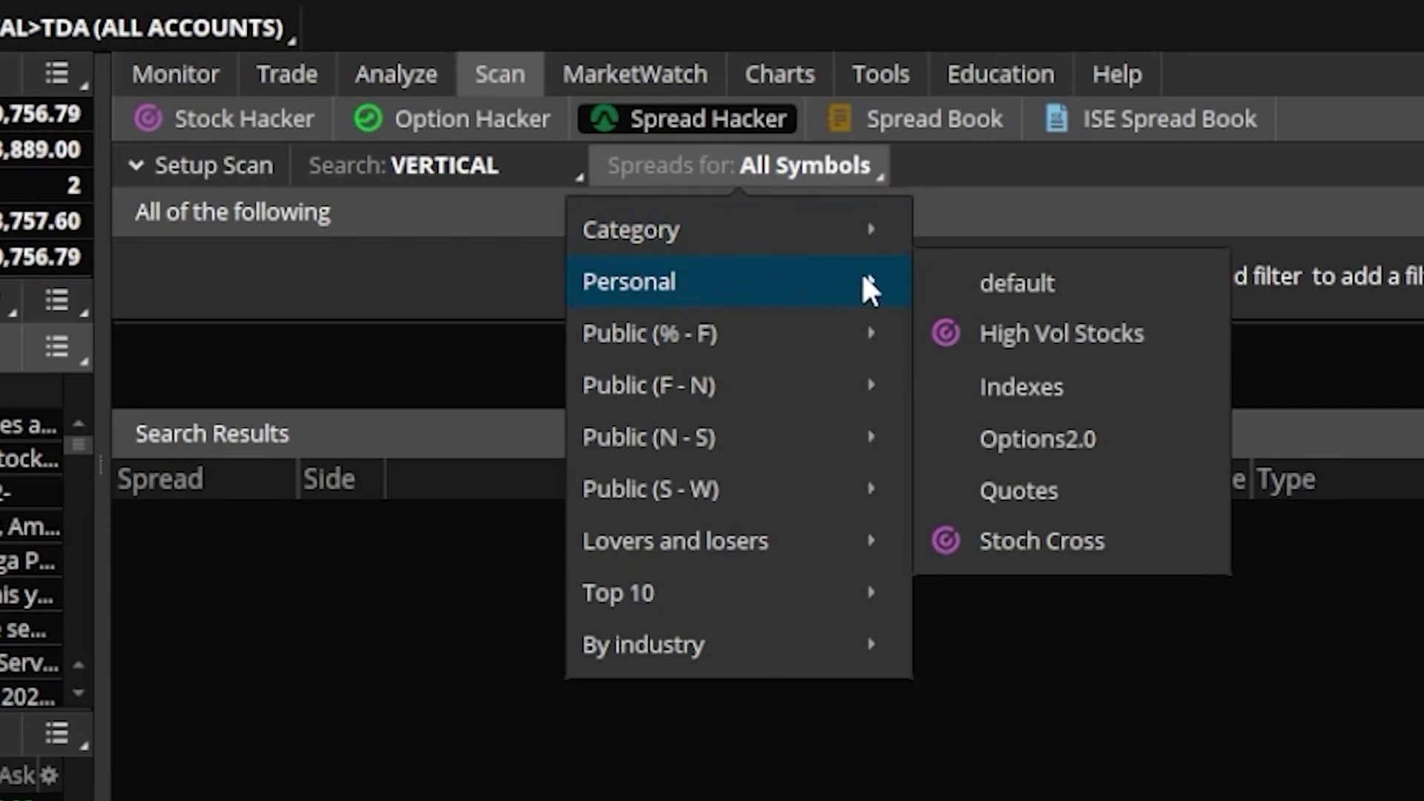
pyautogui.click(1074, 354)
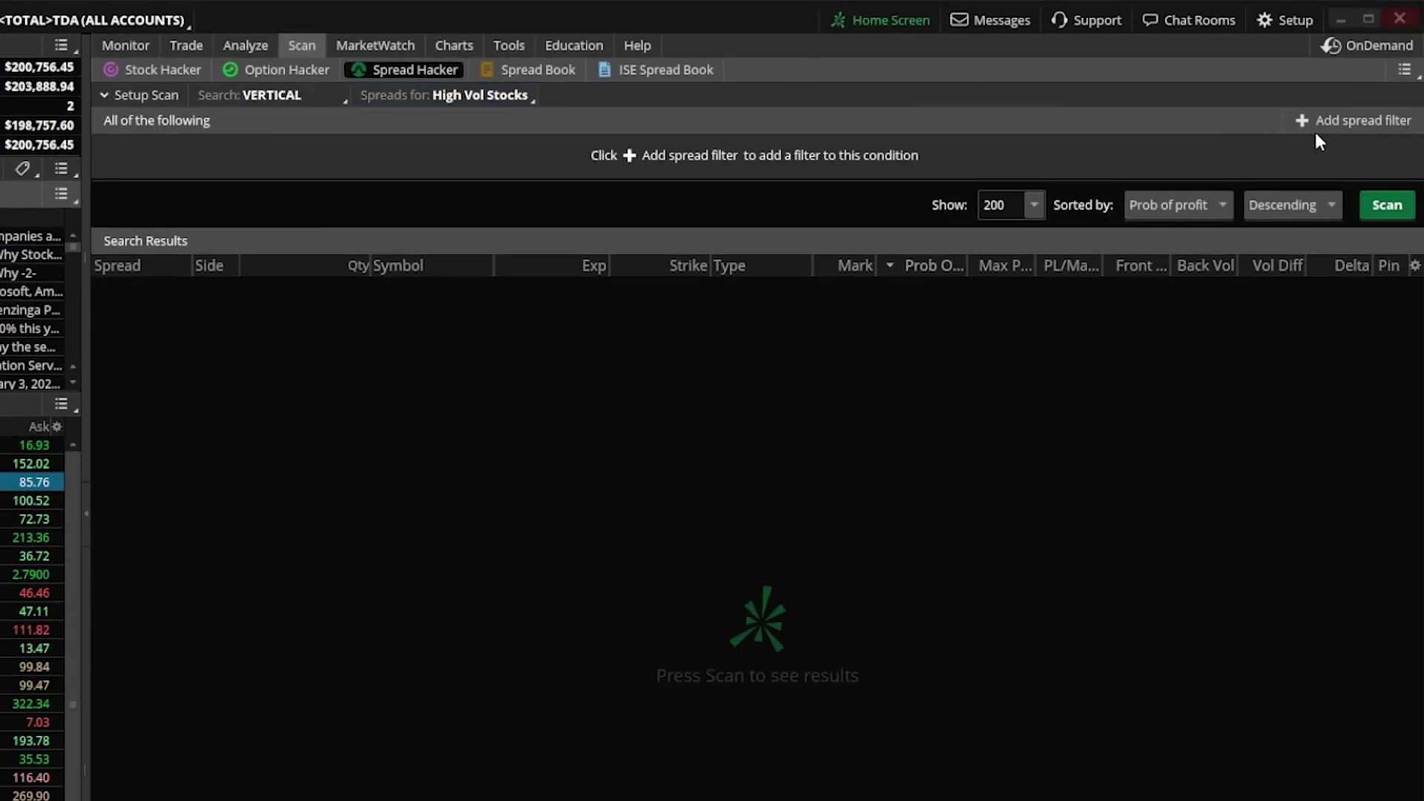
# Step: Add a Days to exp spread filter with minimum 30 and maximum 60
pyautogui.click(1302, 123)
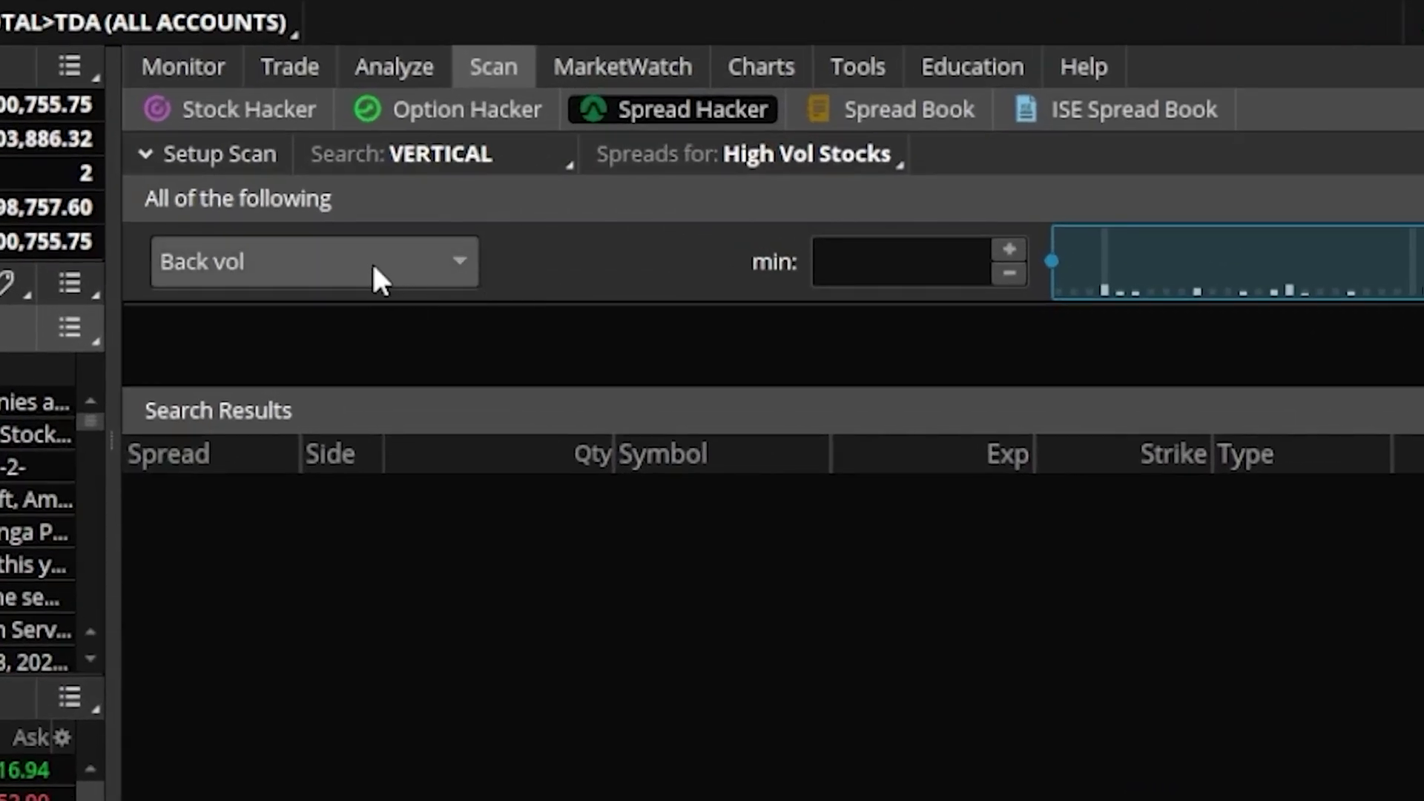
pyautogui.click(375, 252)
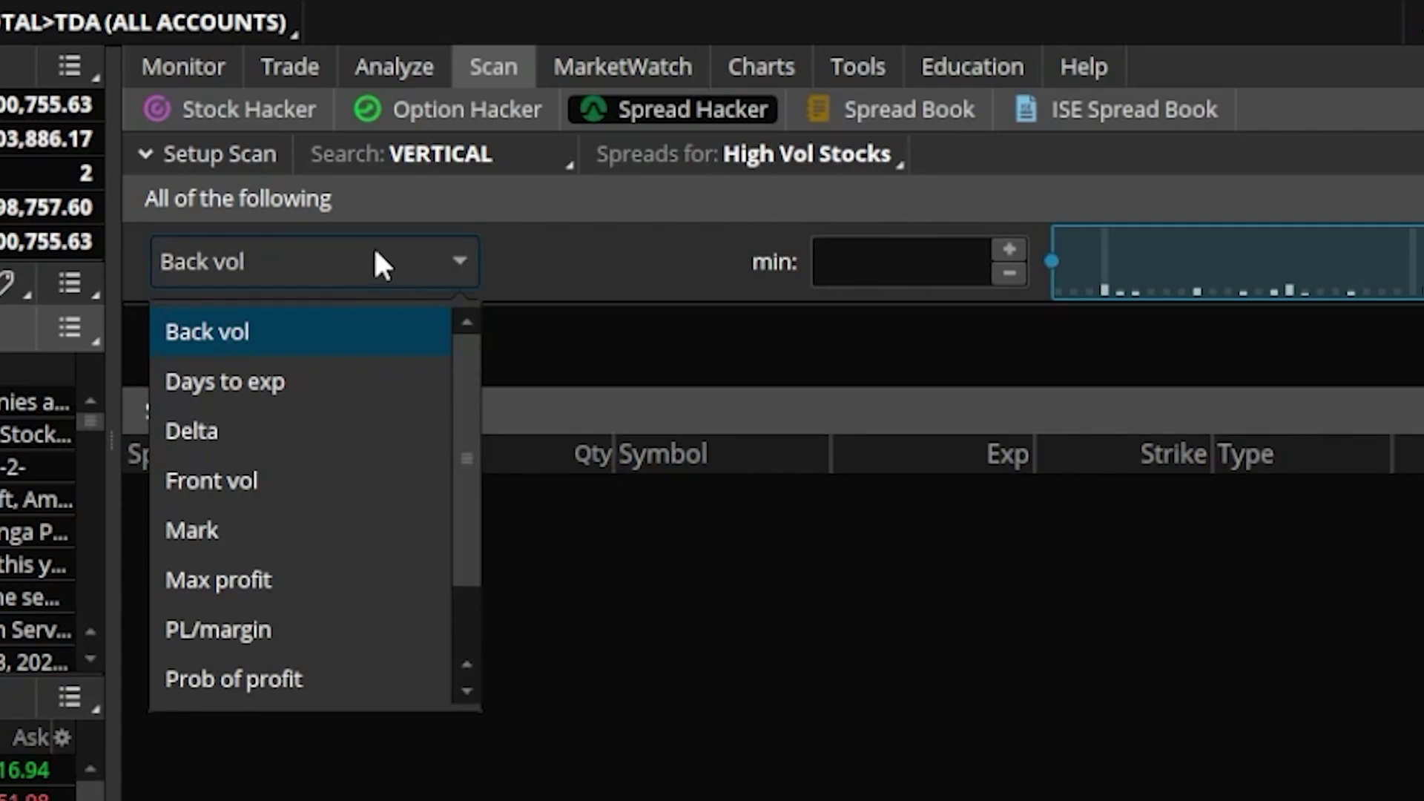
pyautogui.click(342, 387)
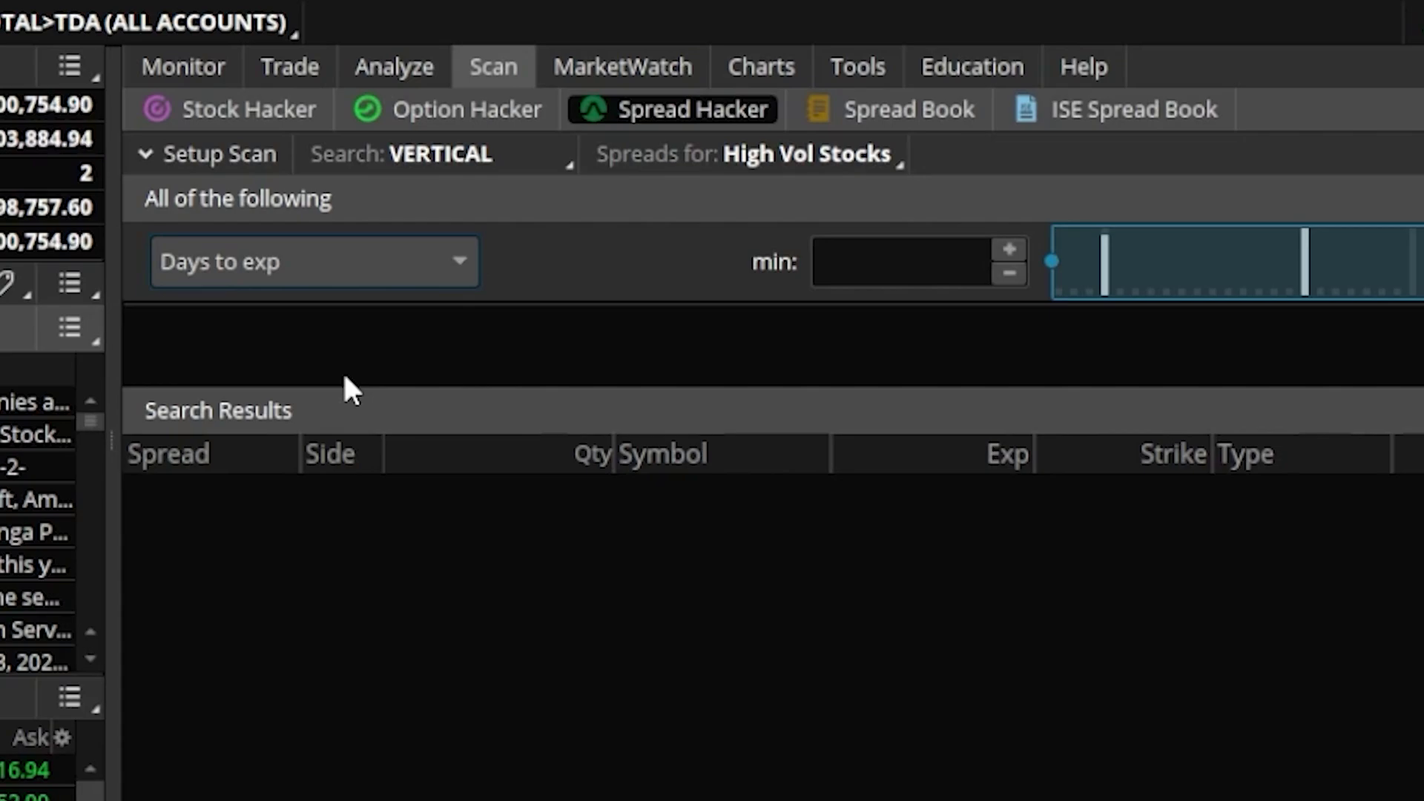
pyautogui.click(860, 265)
pyautogui.write('0')
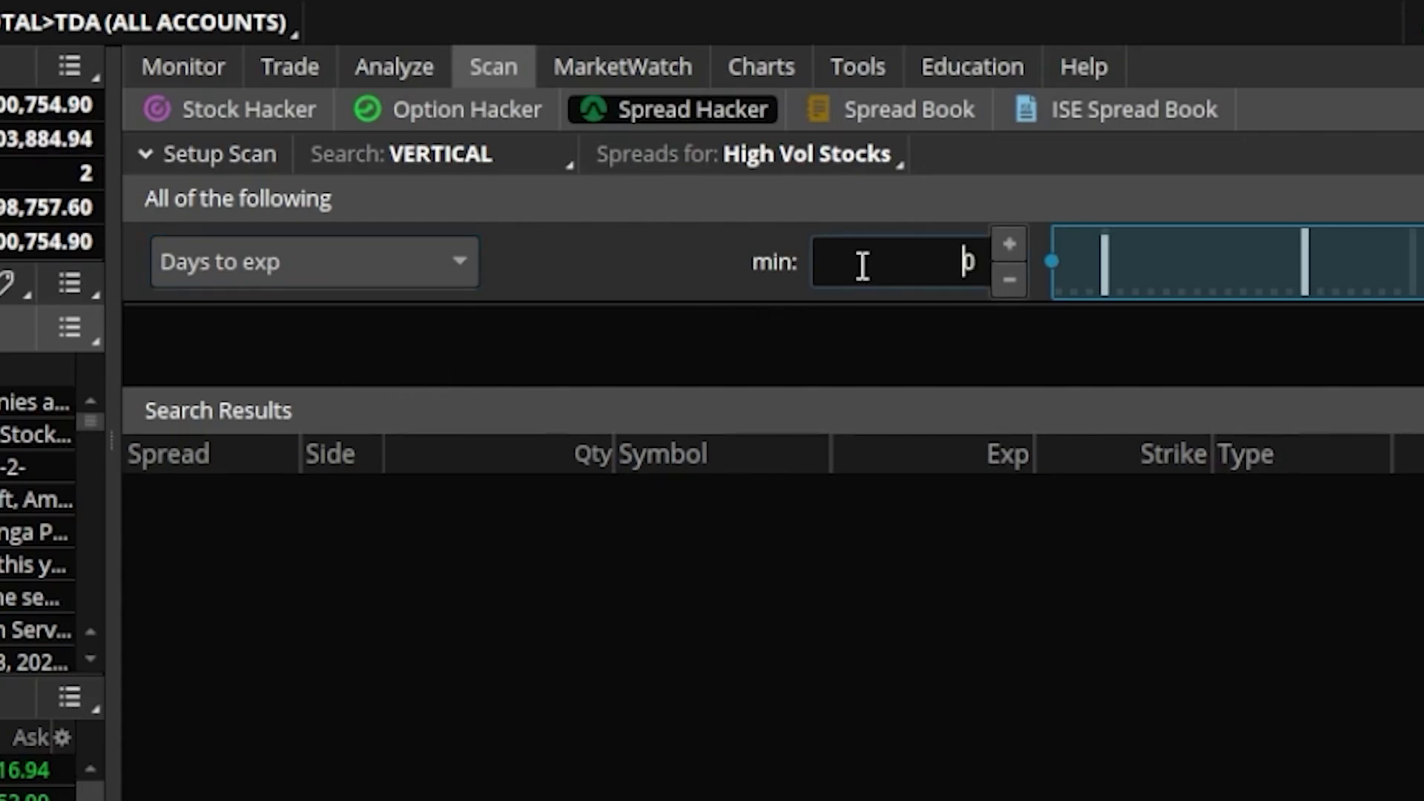
pyautogui.doubleClick(863, 265)
pyautogui.write('3')
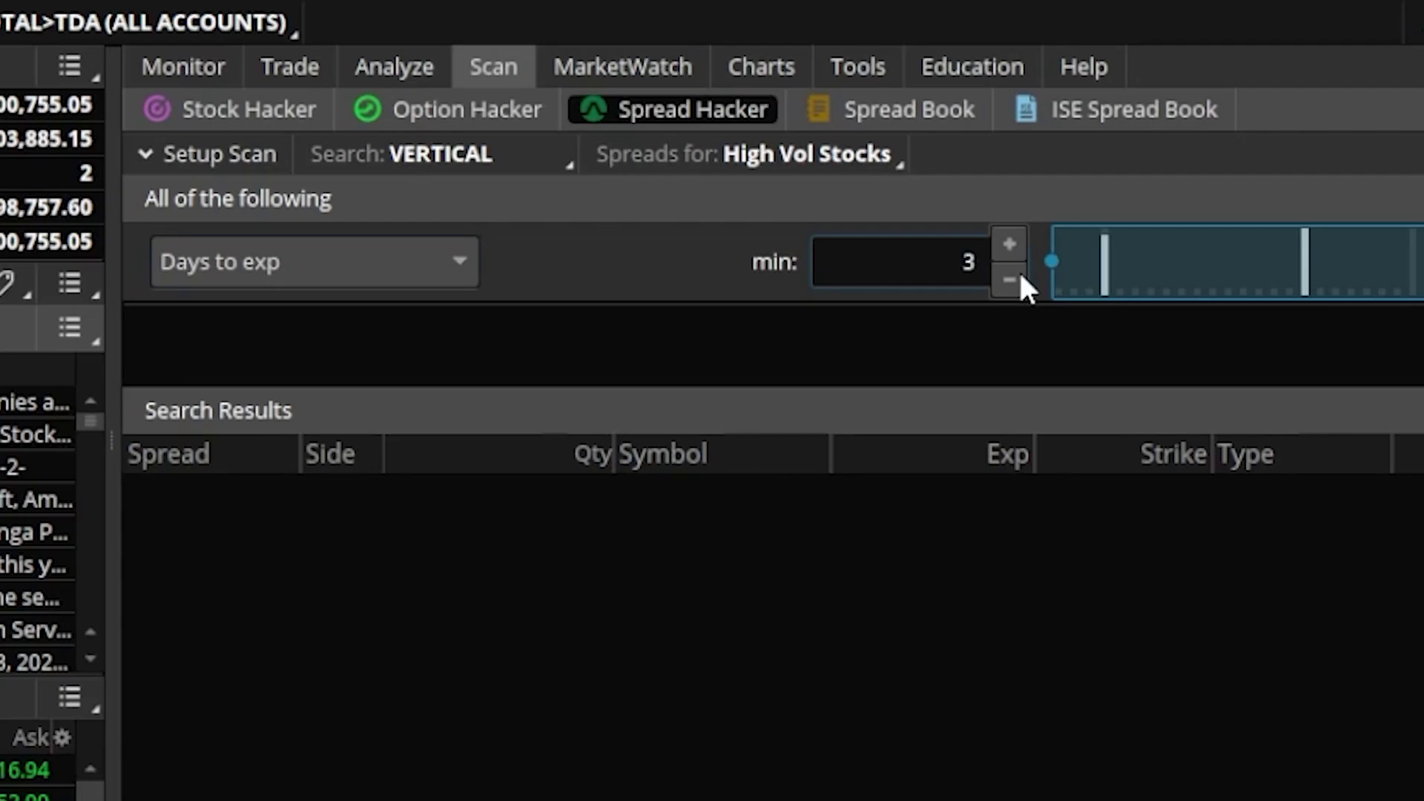
pyautogui.write('0')
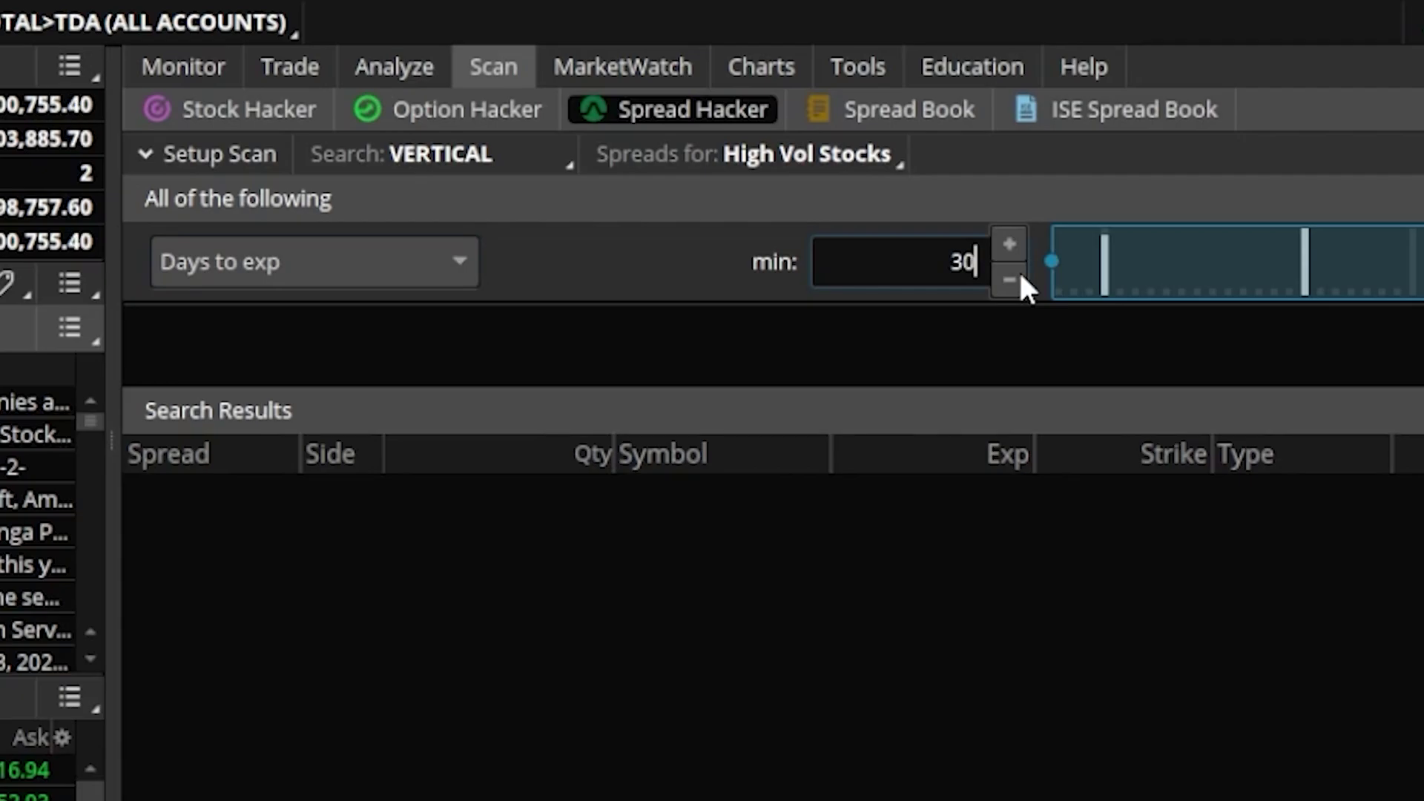
pyautogui.click(1039, 270)
pyautogui.doubleClick(1133, 268)
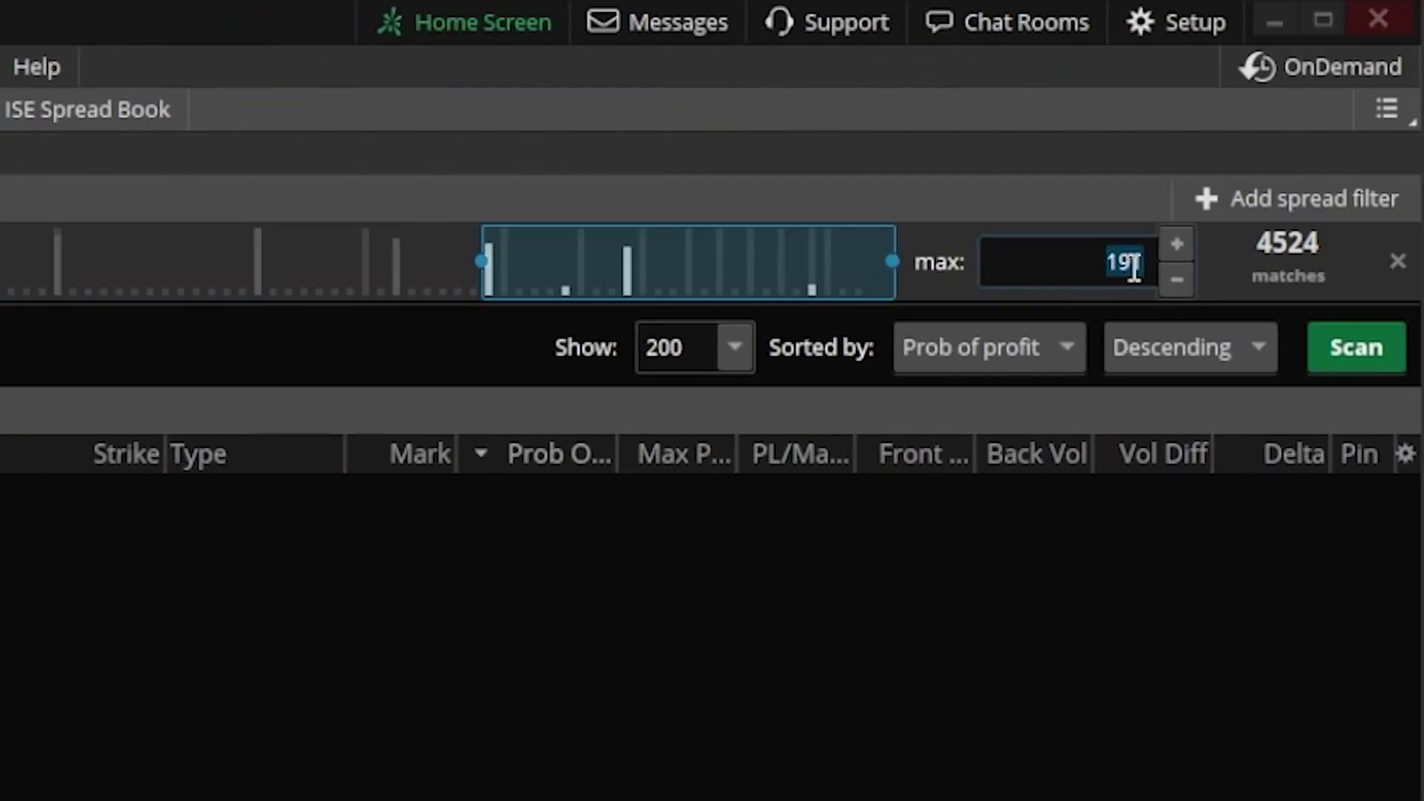
pyautogui.write('60')
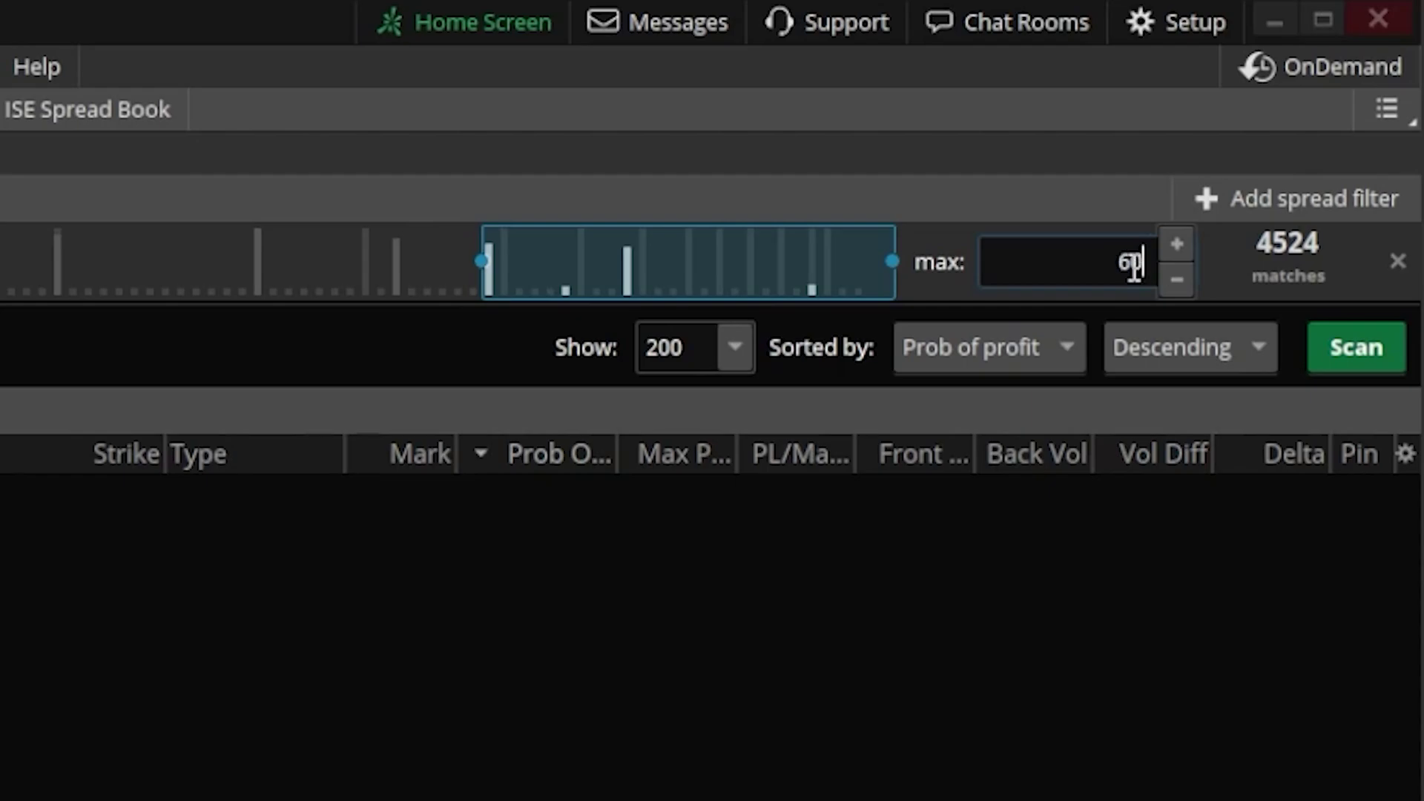
# Step: Add a Mark spread filter with minimum 1 and maximum 2.25
pyautogui.click(1282, 207)
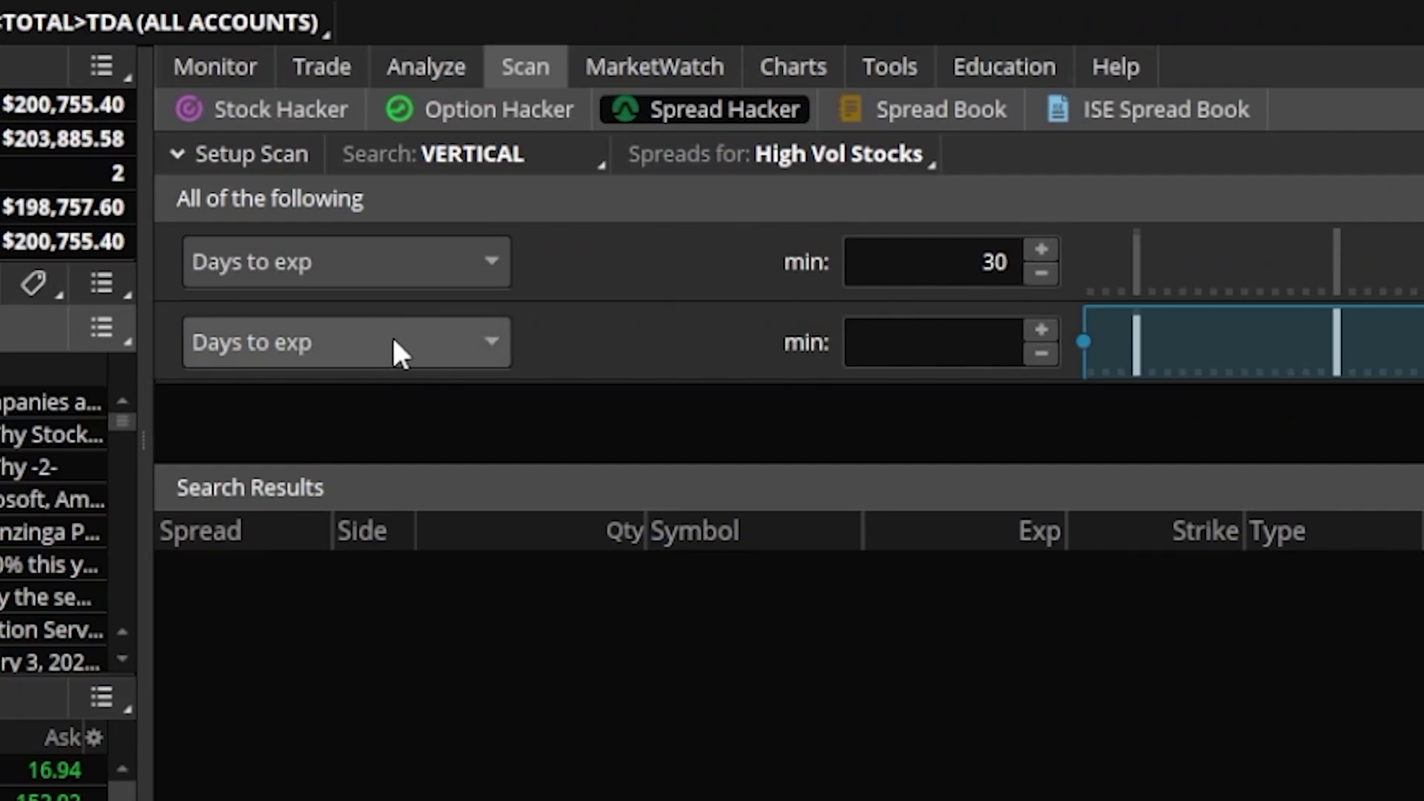
pyautogui.click(394, 351)
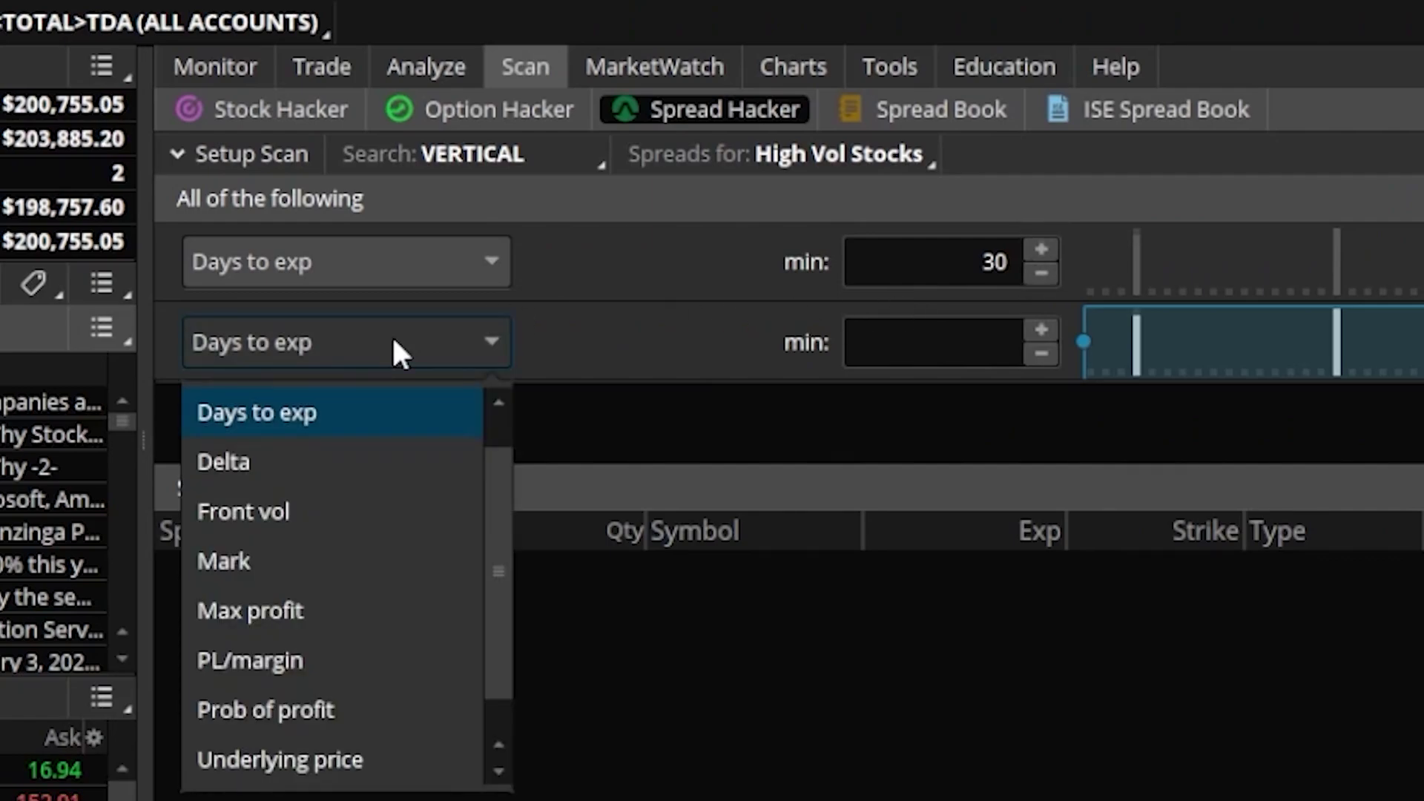
pyautogui.click(335, 565)
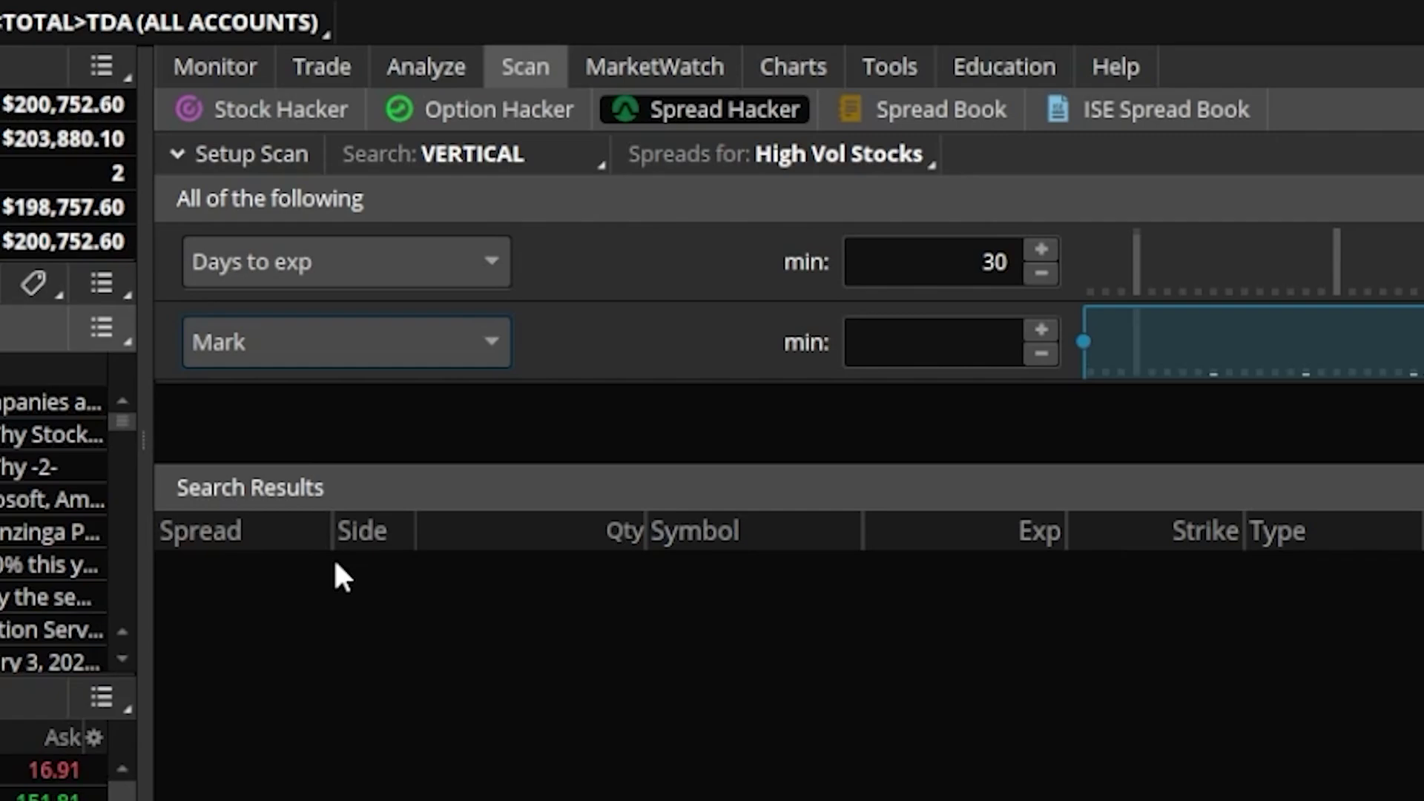
pyautogui.click(913, 344)
pyautogui.write('0')
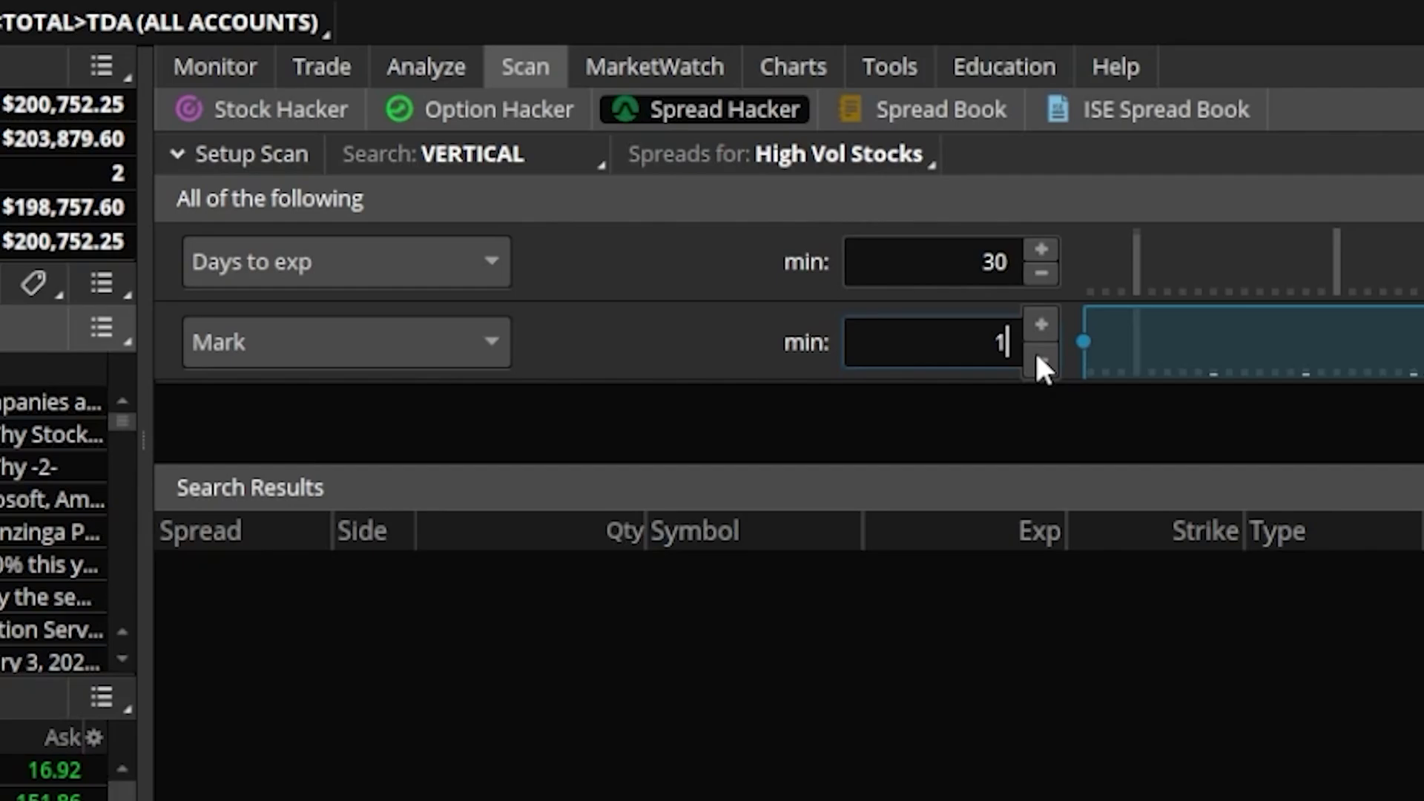
pyautogui.click(1050, 341)
pyautogui.doubleClick(1108, 340)
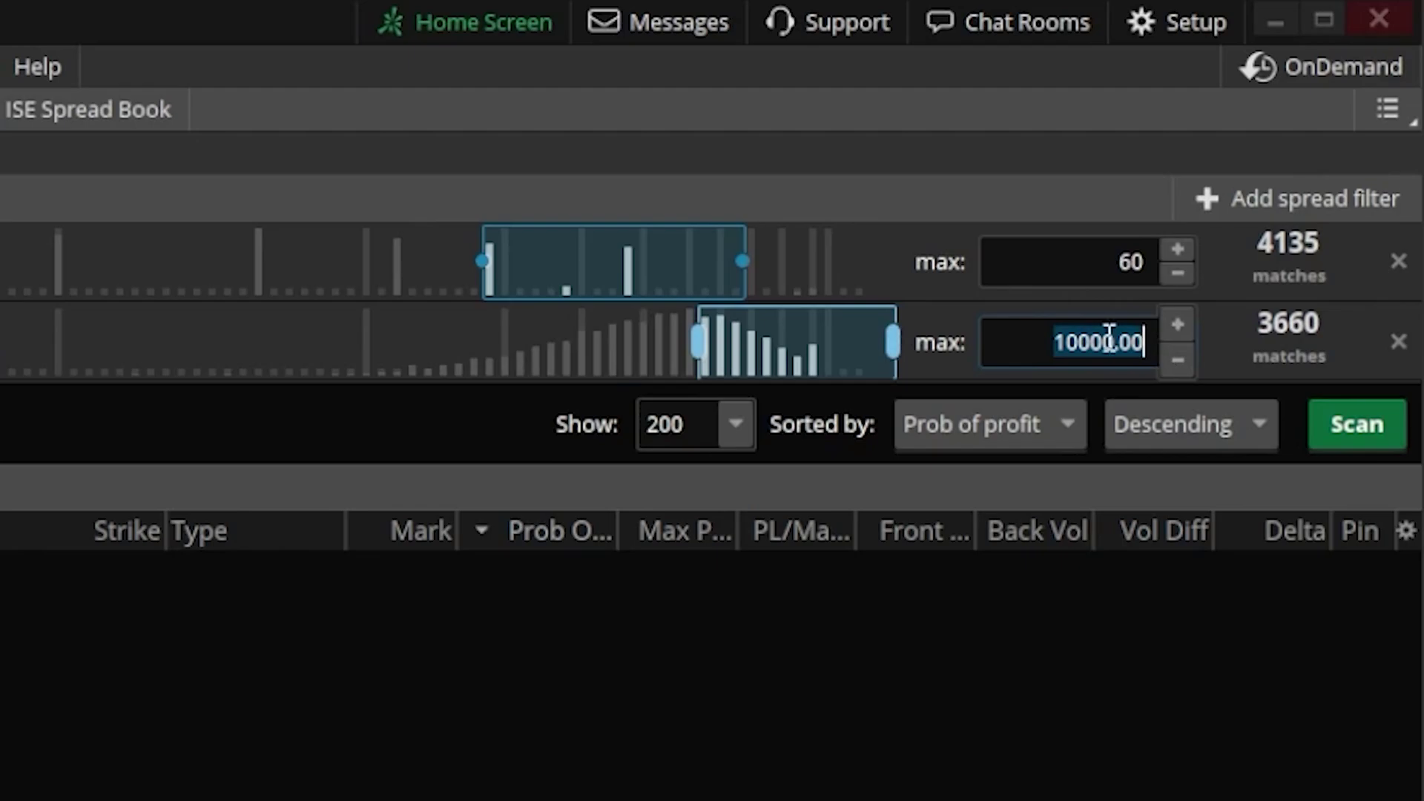
pyautogui.write('2.25')
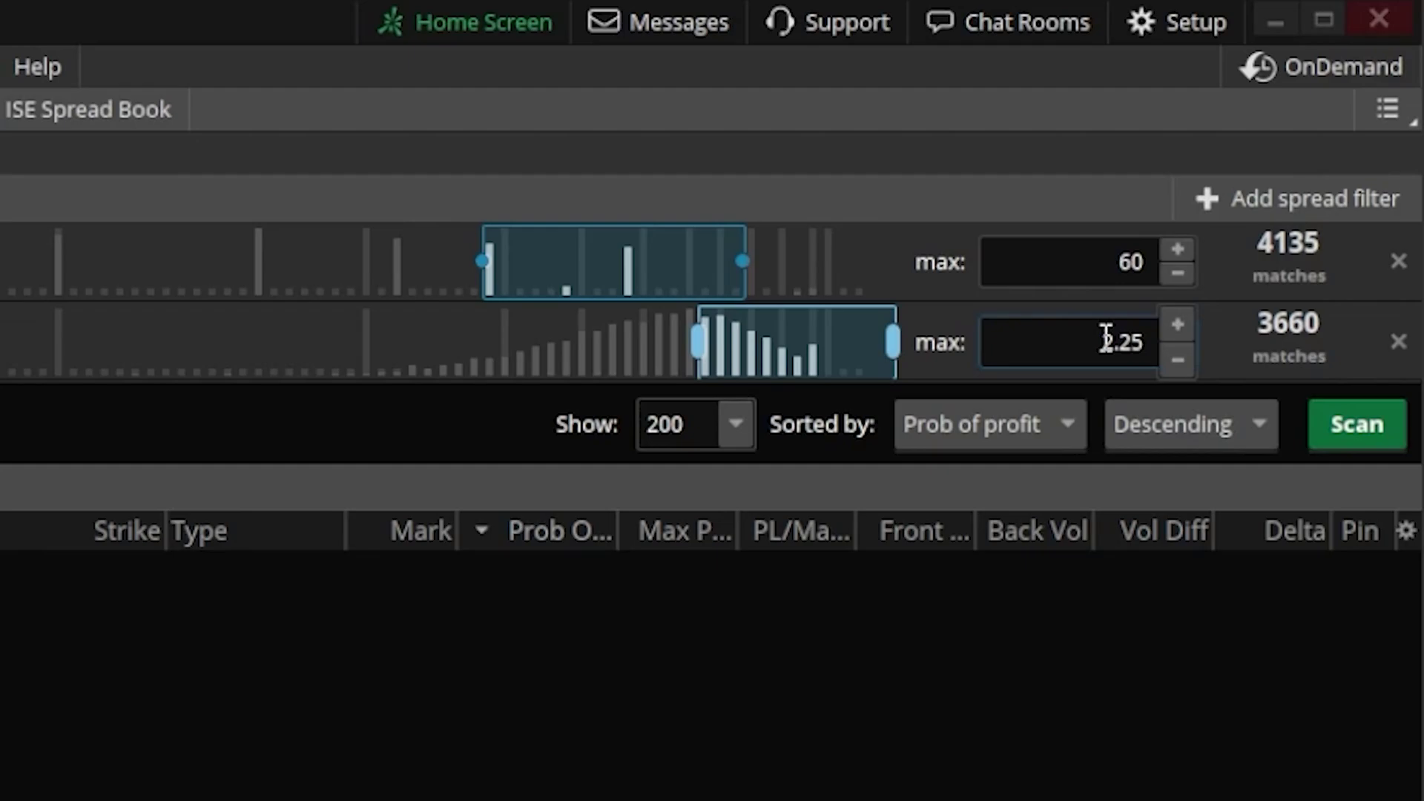
# Step: Add a Max profit spread filter with minimum 25 and maximum 50%
pyautogui.click(1309, 208)
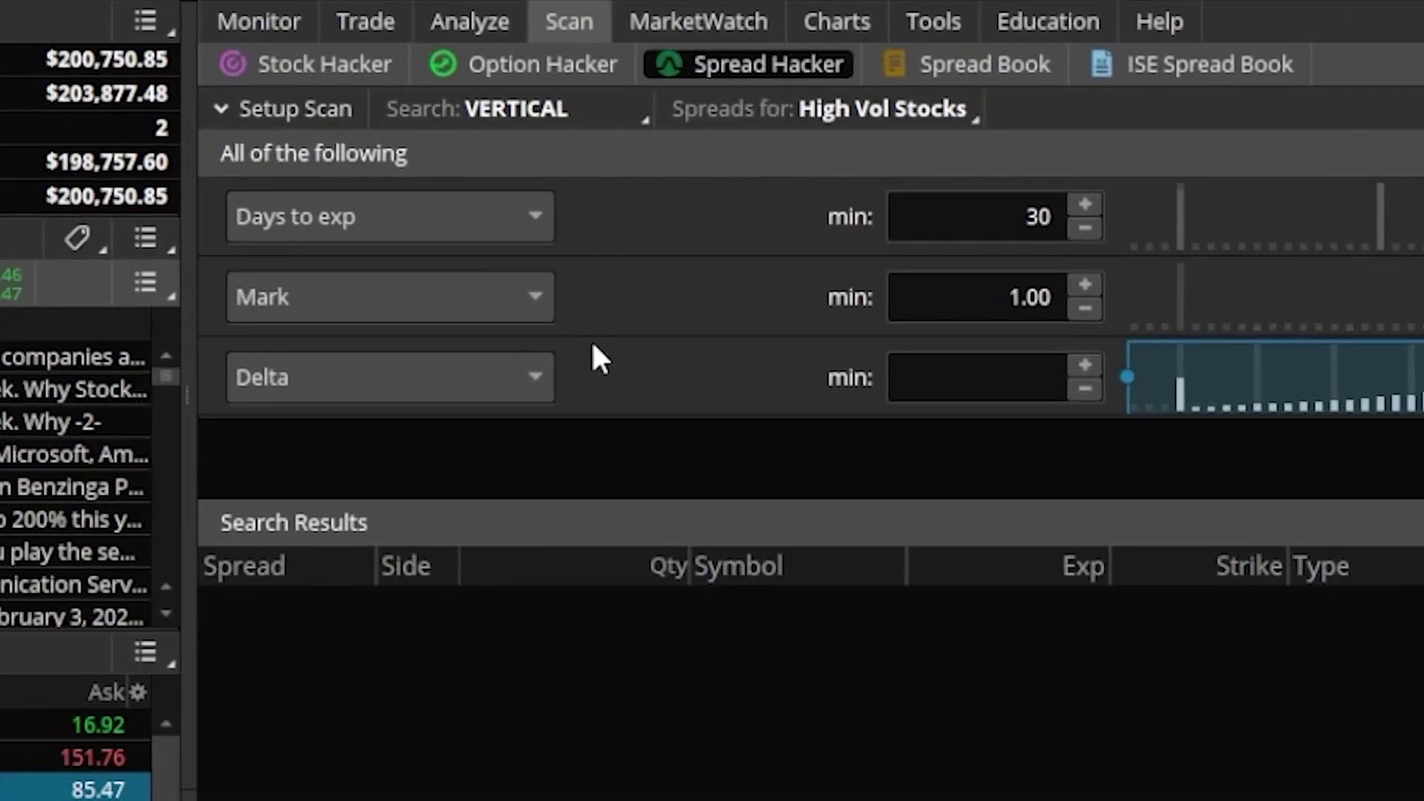
pyautogui.click(498, 375)
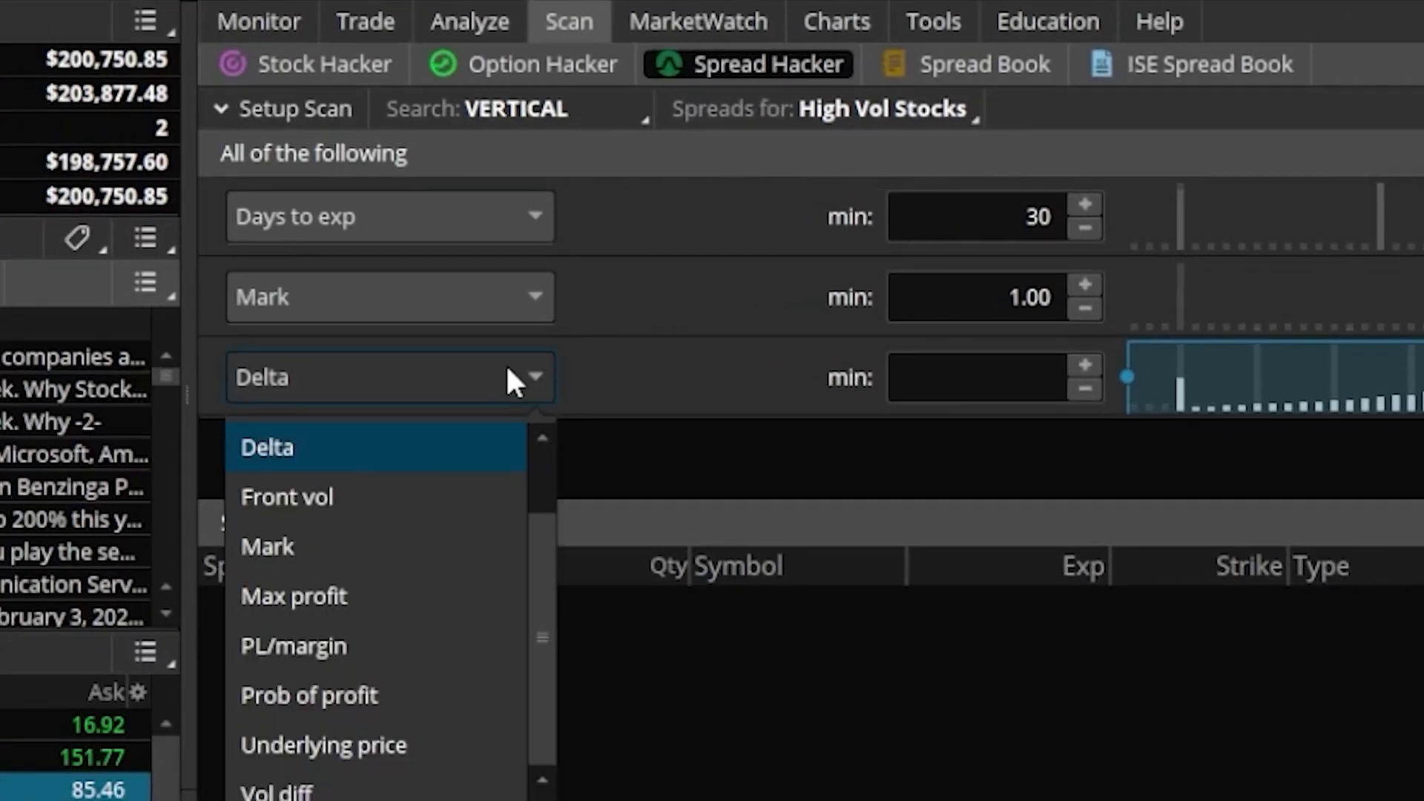
pyautogui.click(408, 611)
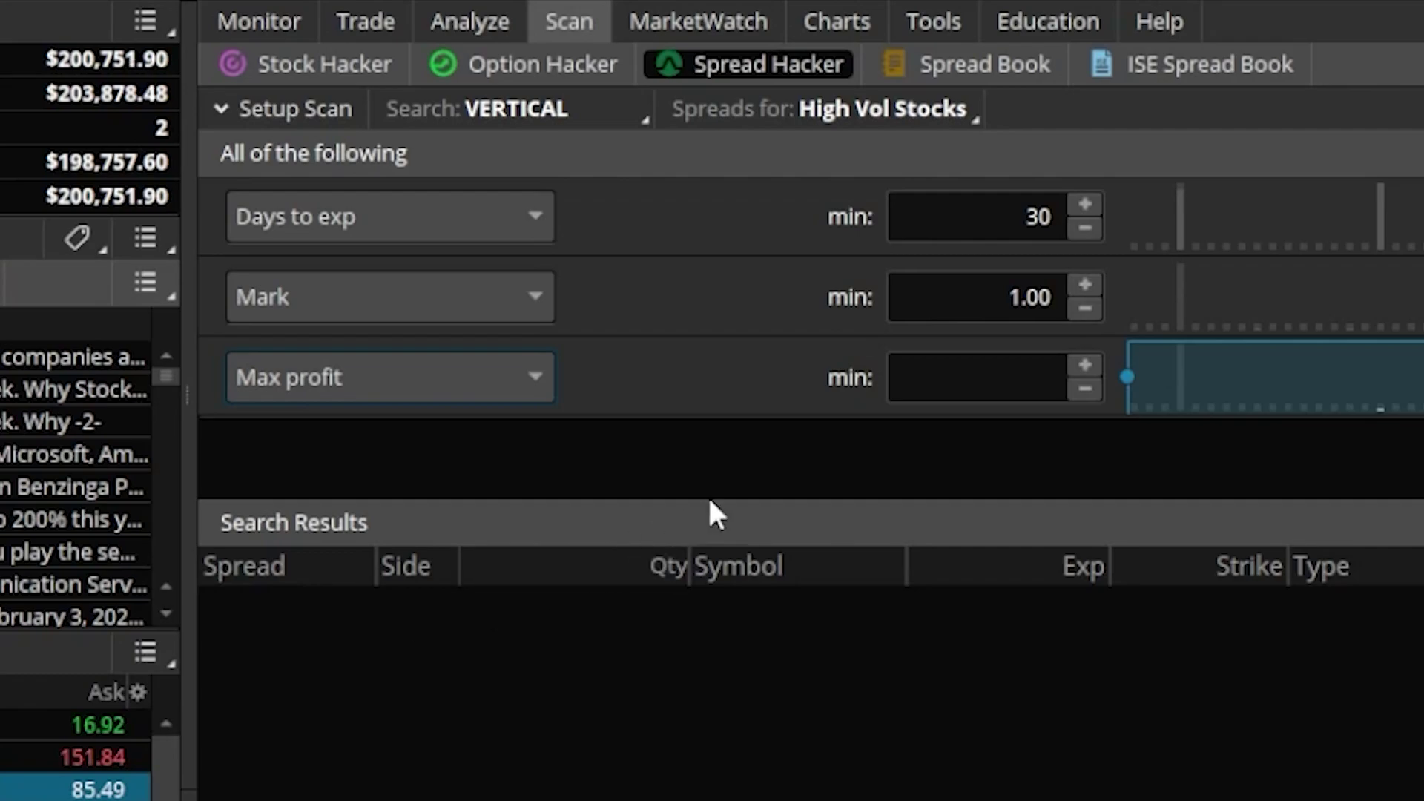
pyautogui.click(954, 378)
pyautogui.write('0.20')
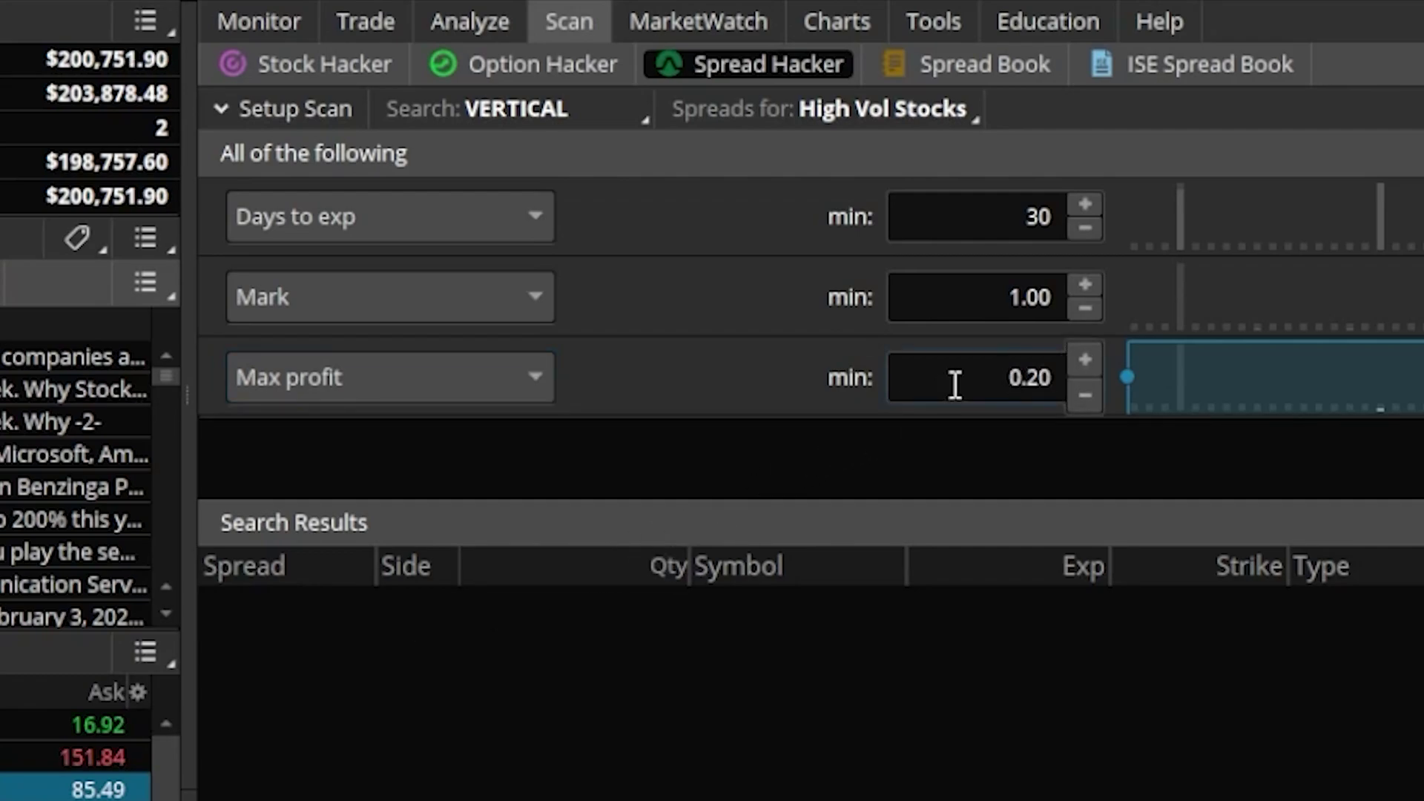
pyautogui.moveTo(954, 378); pyautogui.dragTo(1050, 386)
pyautogui.write('25')
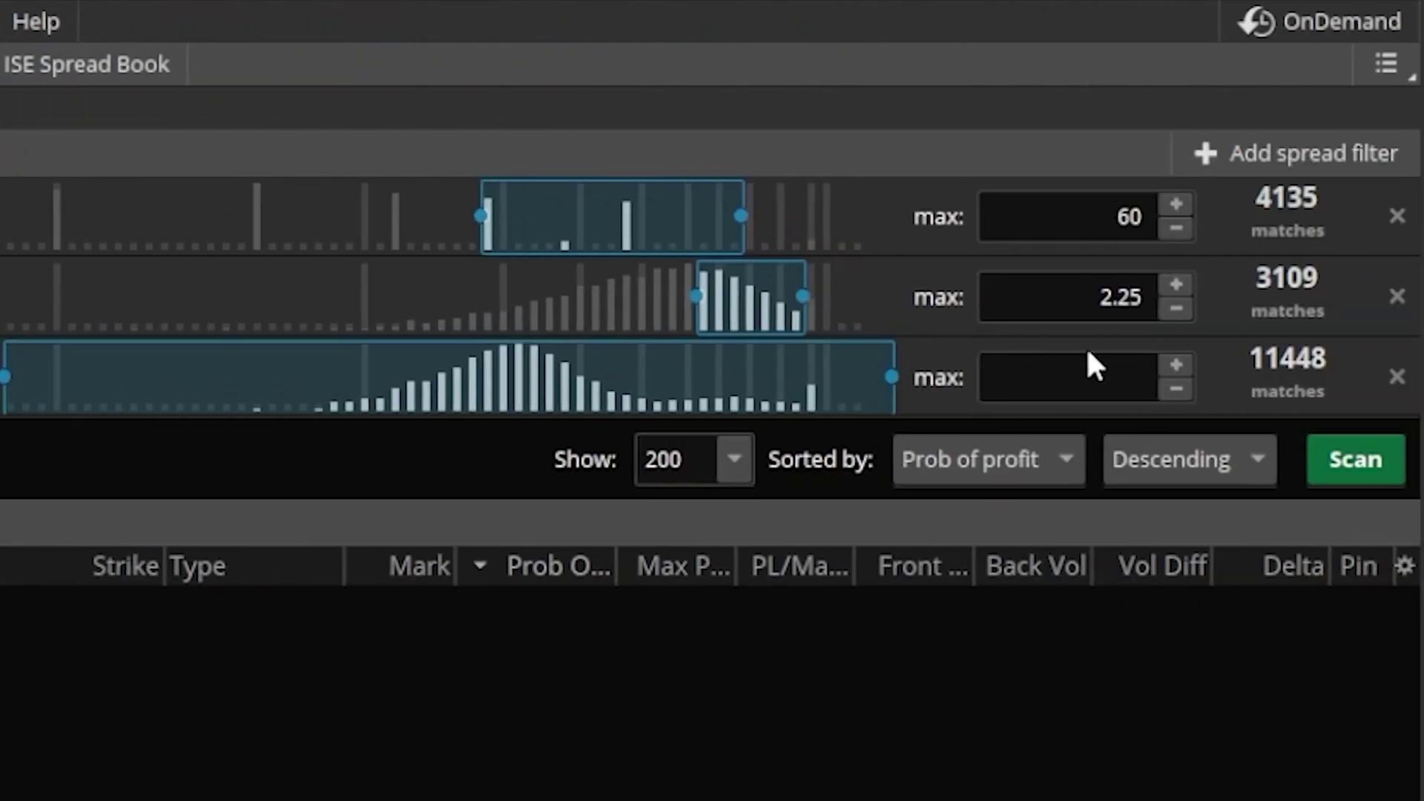
pyautogui.click(1177, 360)
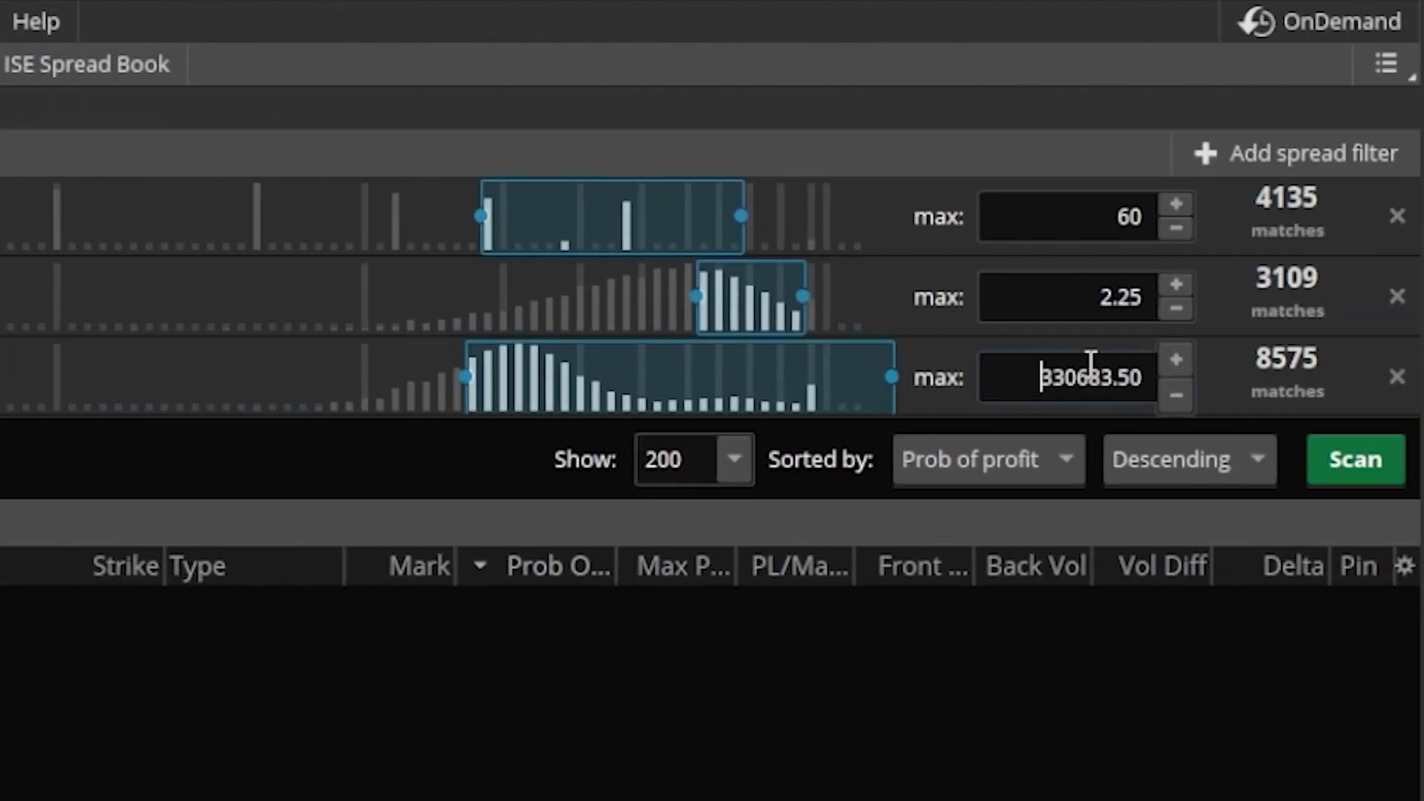
pyautogui.moveTo(1033, 375); pyautogui.dragTo(1151, 374)
pyautogui.write('50')
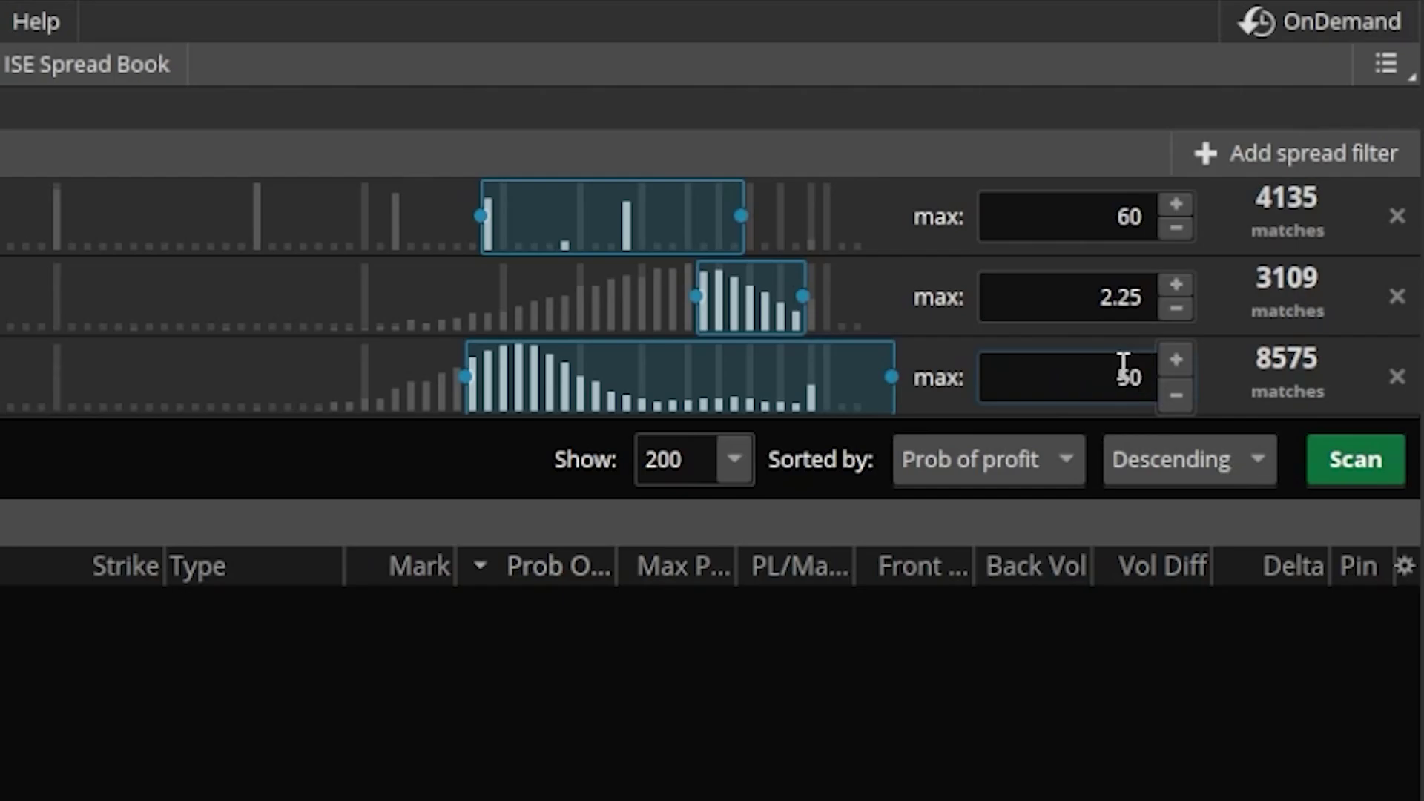
pyautogui.press('Return')
# Step: Add a Prob of profit spread filter with minimum 65 and maximum 85
pyautogui.click(1307, 162)
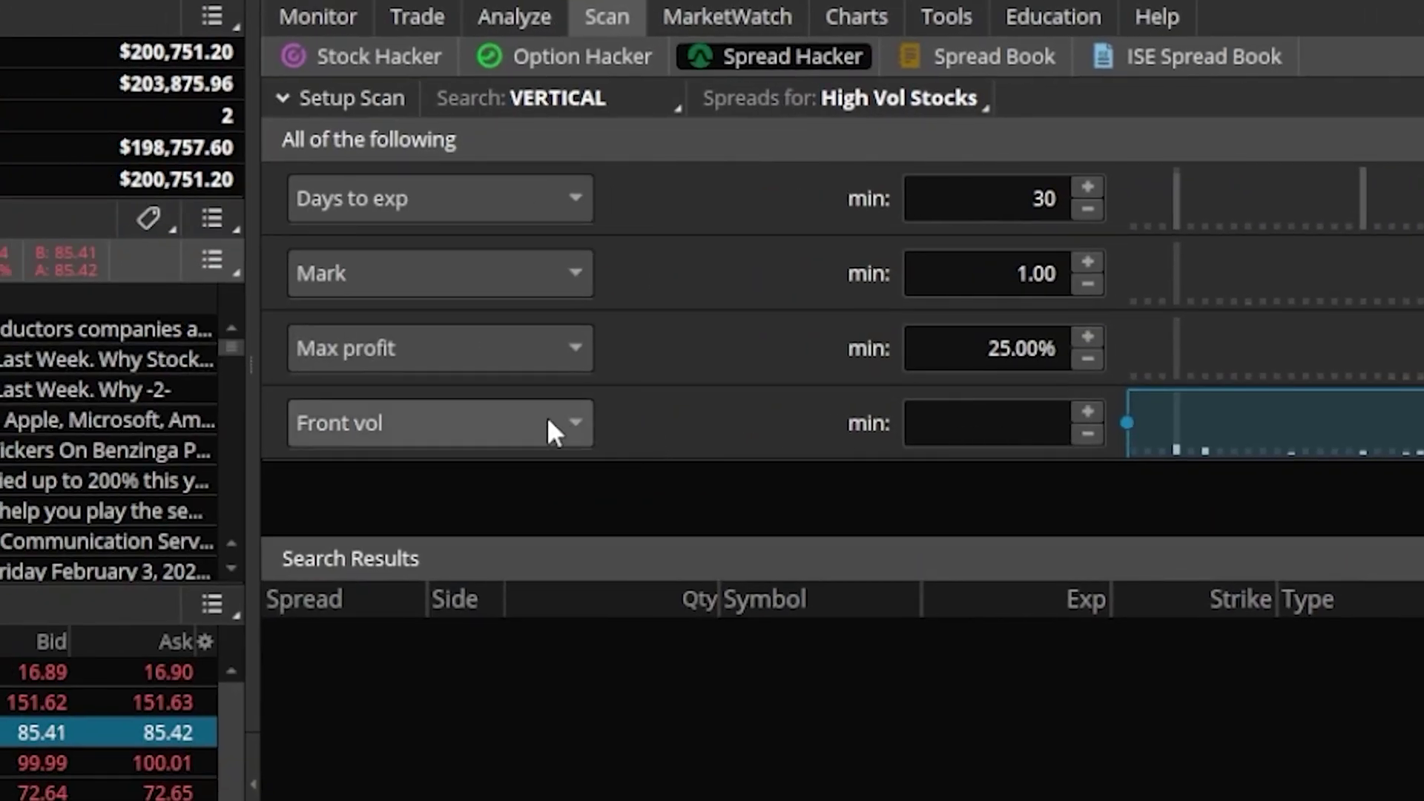
pyautogui.click(548, 430)
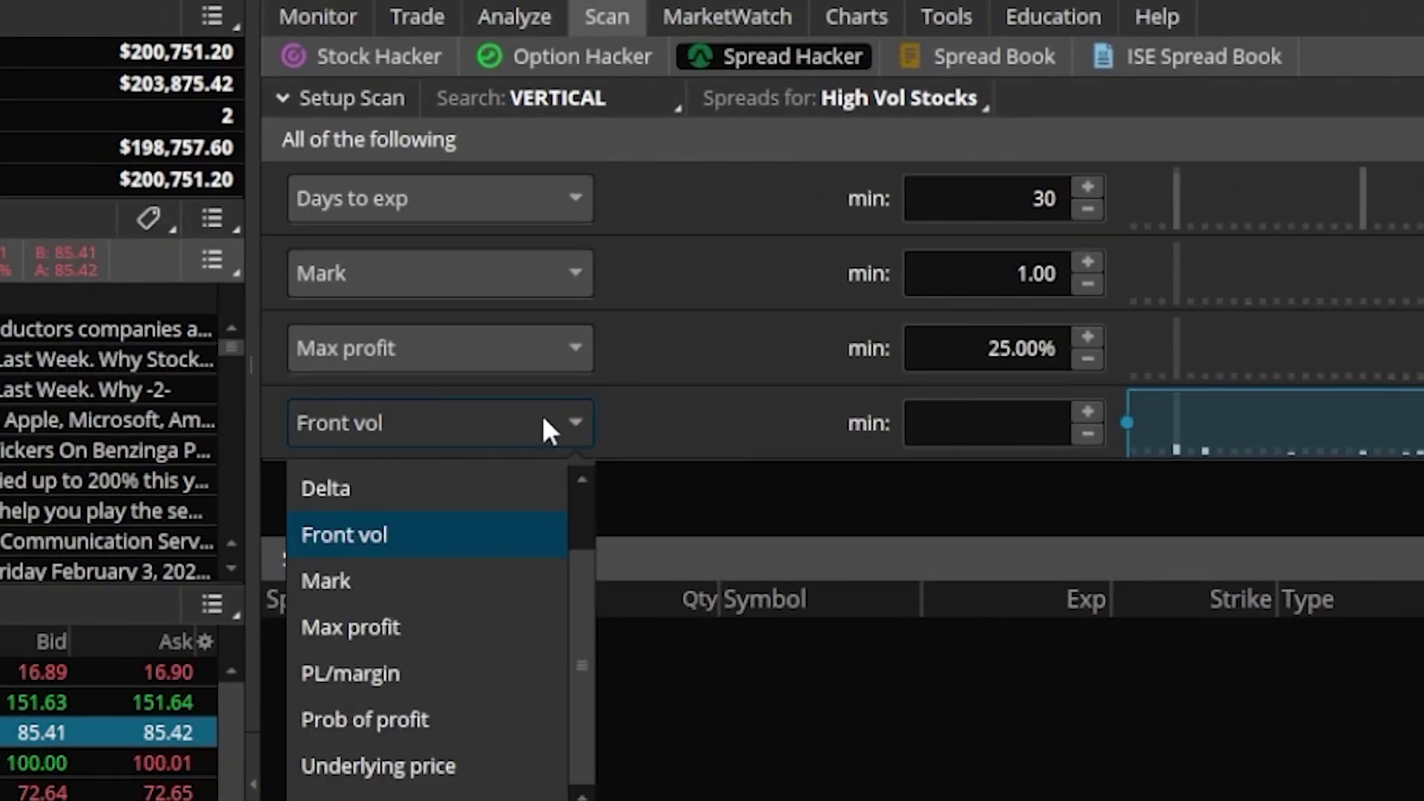
pyautogui.click(466, 724)
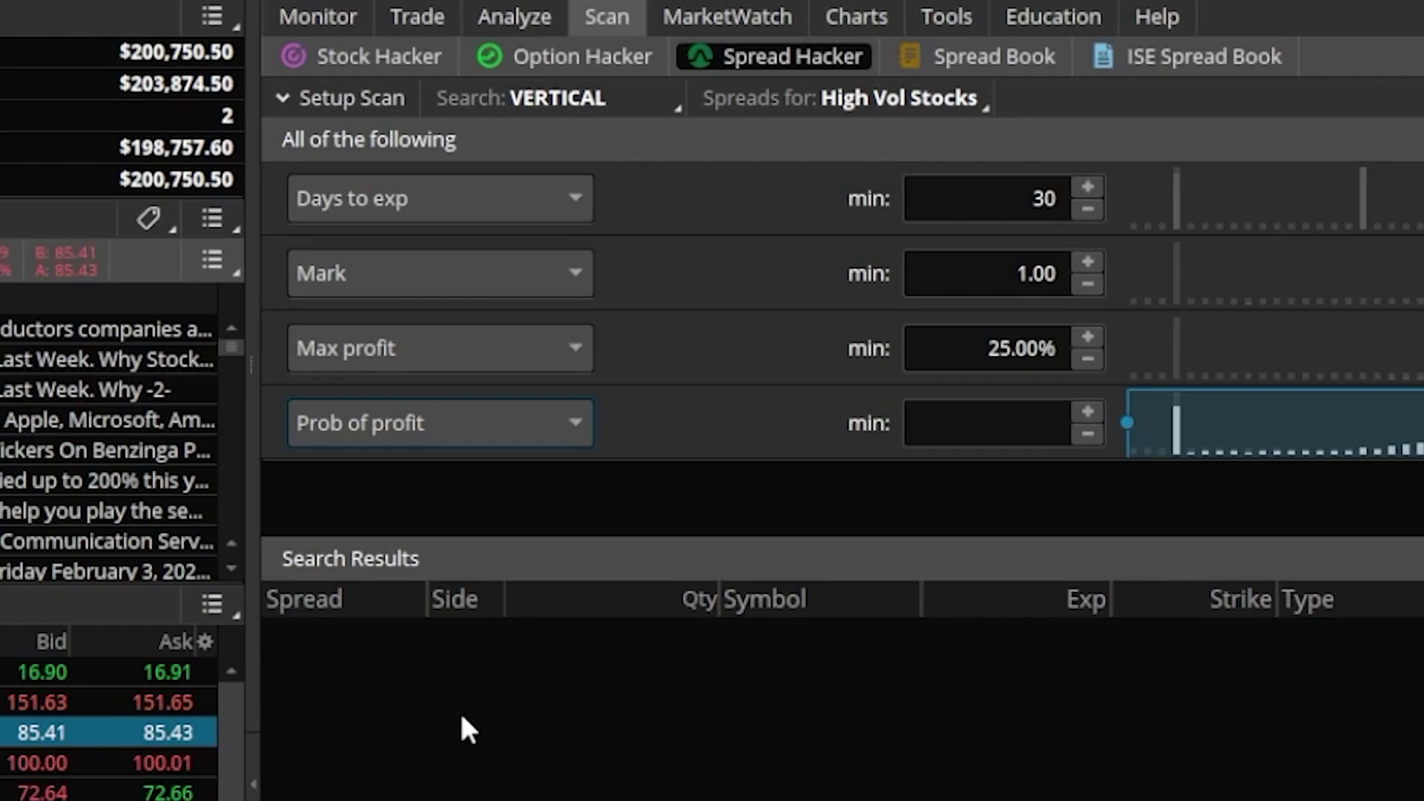
pyautogui.click(960, 413)
pyautogui.write('65')
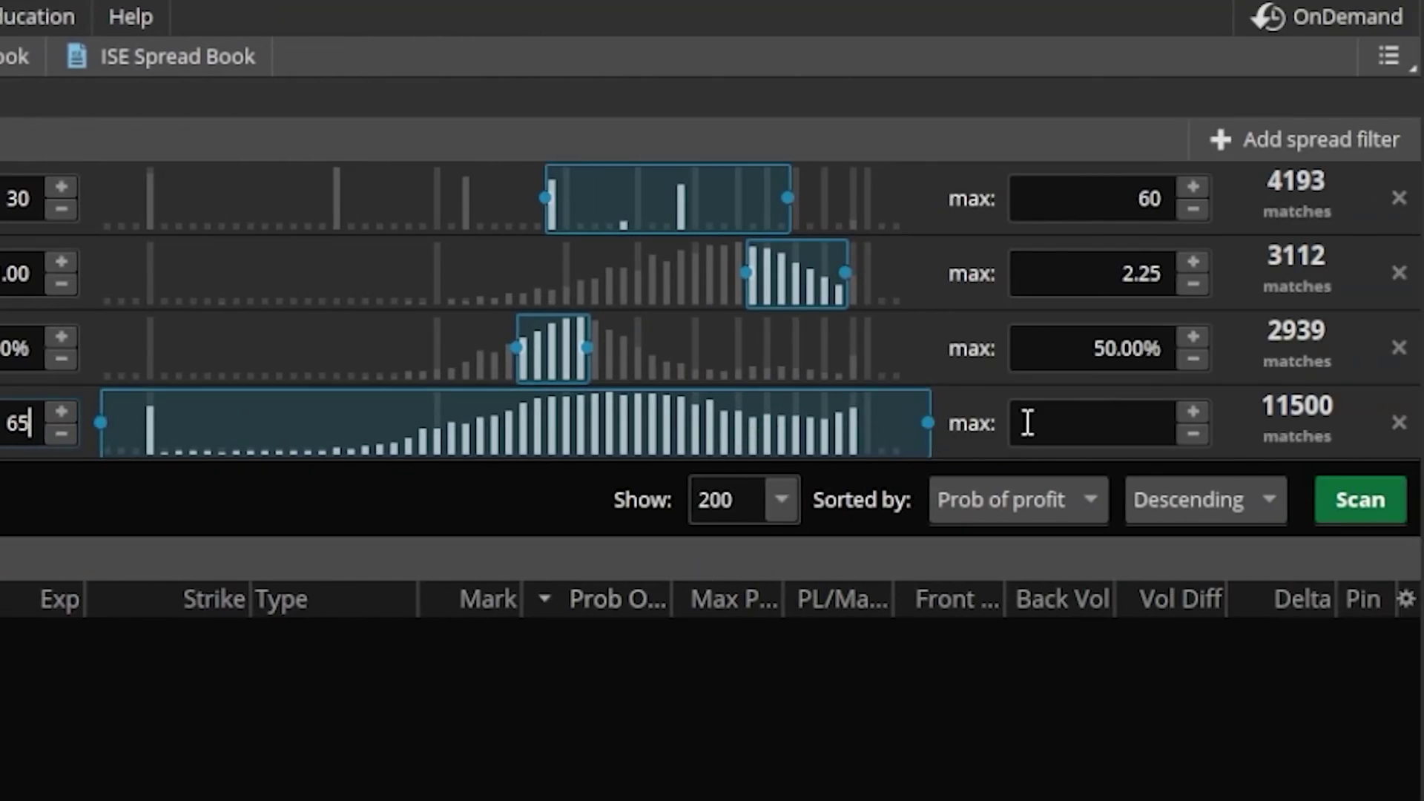
pyautogui.click(1041, 421)
pyautogui.moveTo(1041, 422); pyautogui.dragTo(1174, 423)
pyautogui.write('85')
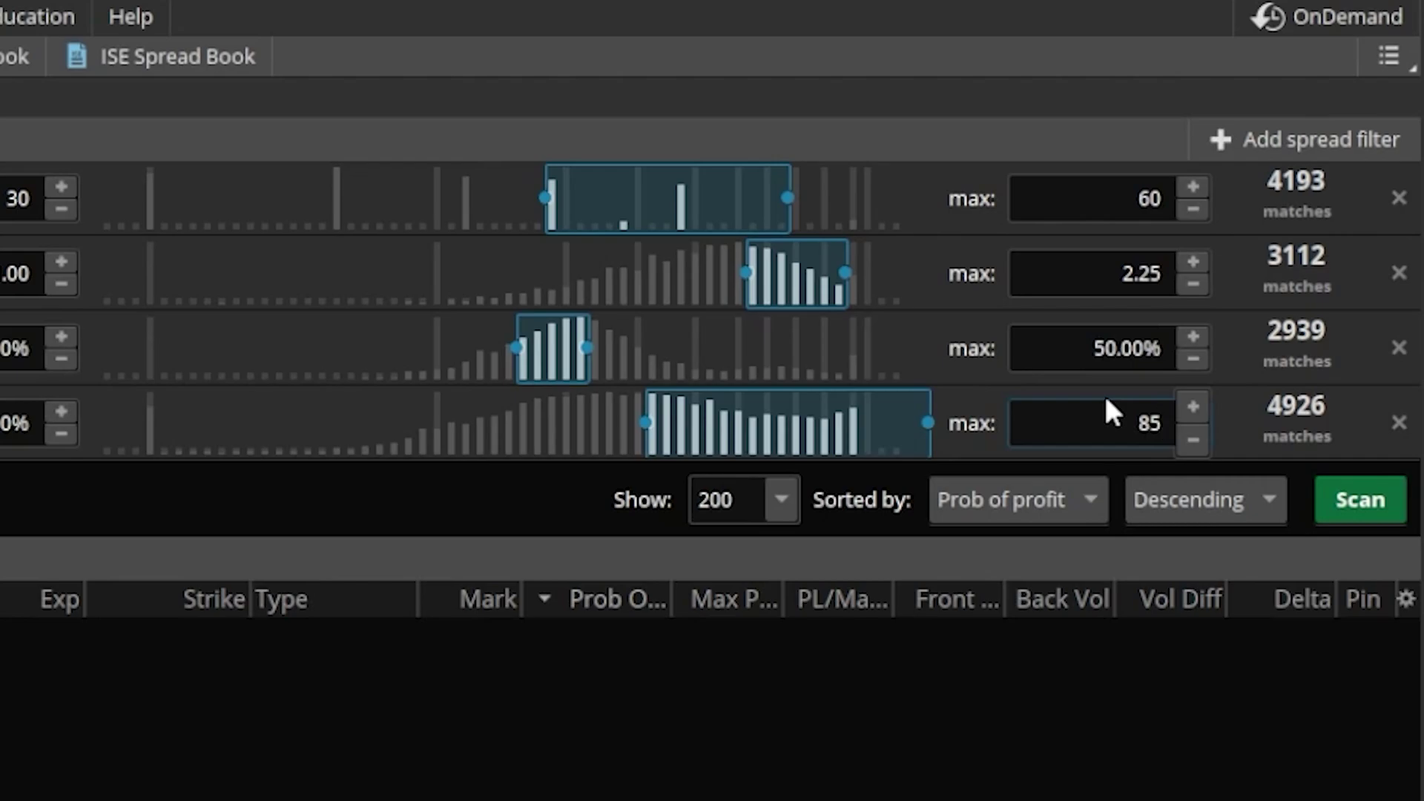
# Step: Run the scan and duplicate the top TGT 185/190 call vertical into a new order
pyautogui.click(1331, 491)
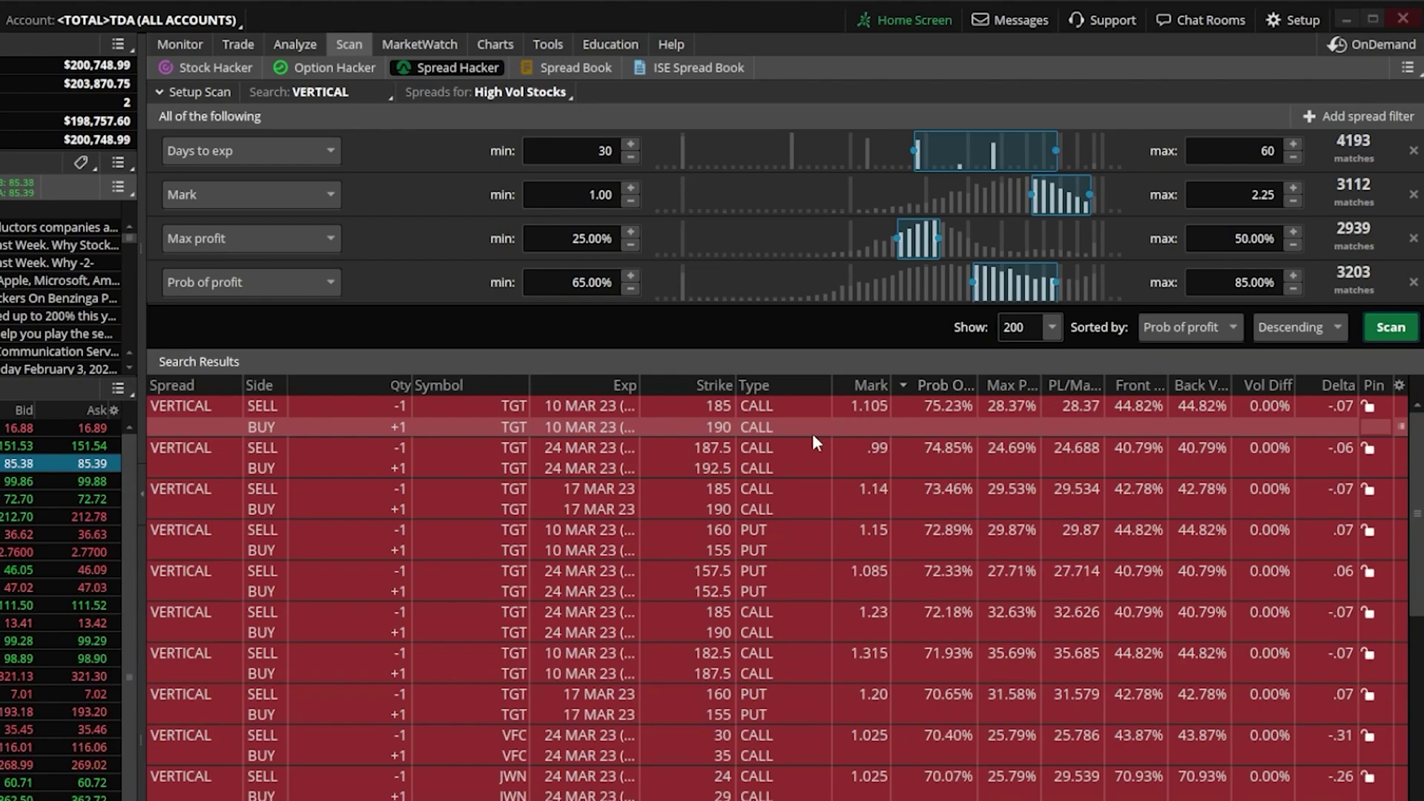
pyautogui.rightClick(657, 407)
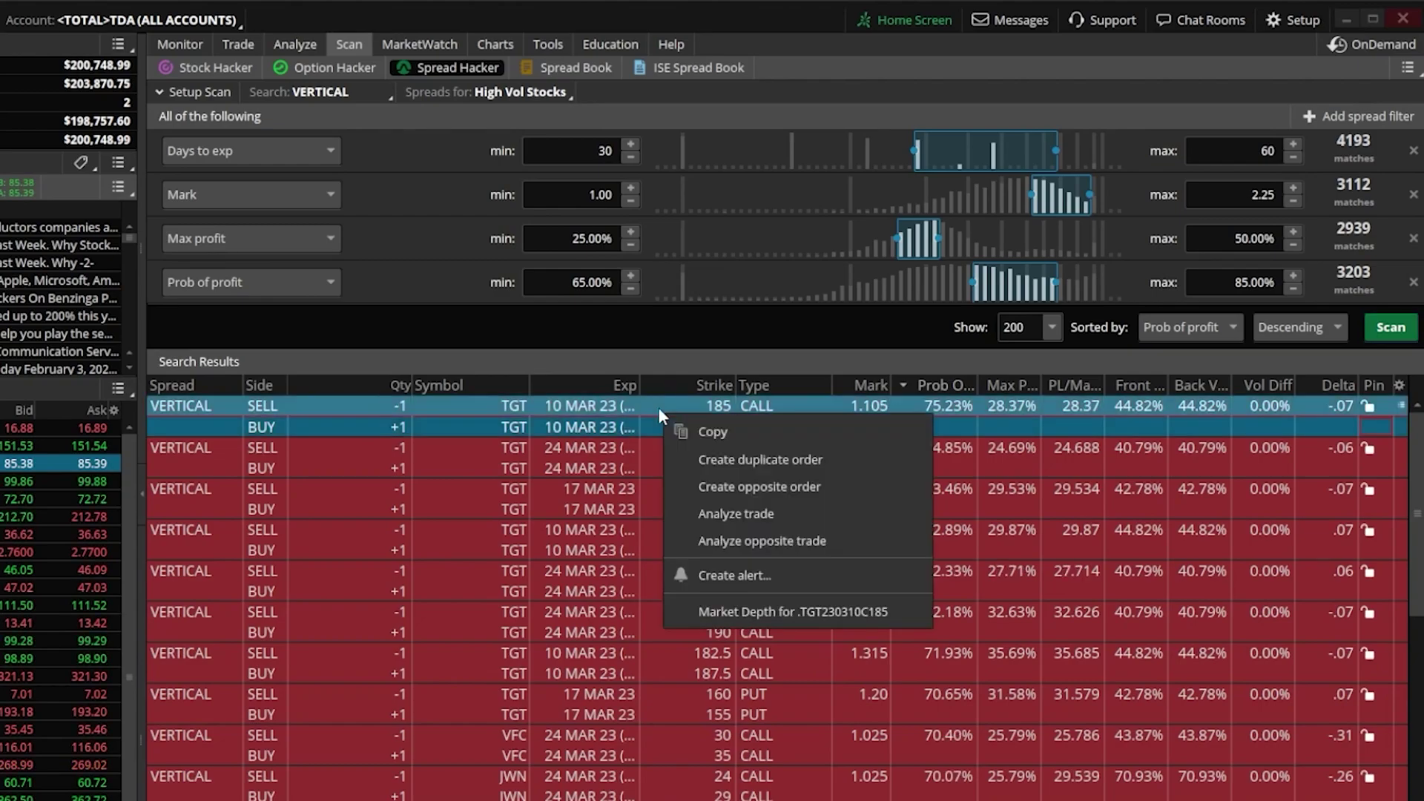
pyautogui.click(714, 460)
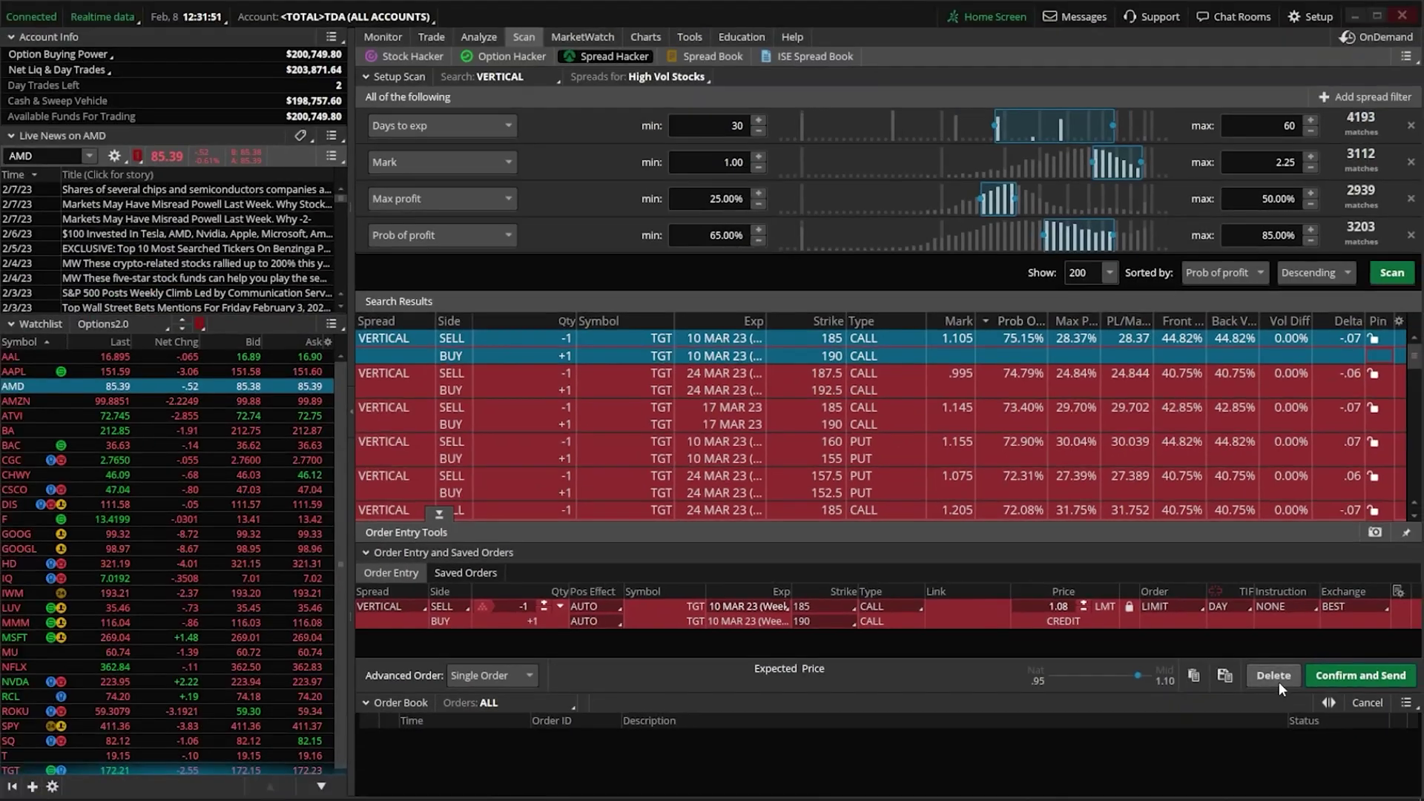
# Step: Delete the duplicated pending TGT 185/190 call spread order from Order Entry
pyautogui.click(1372, 729)
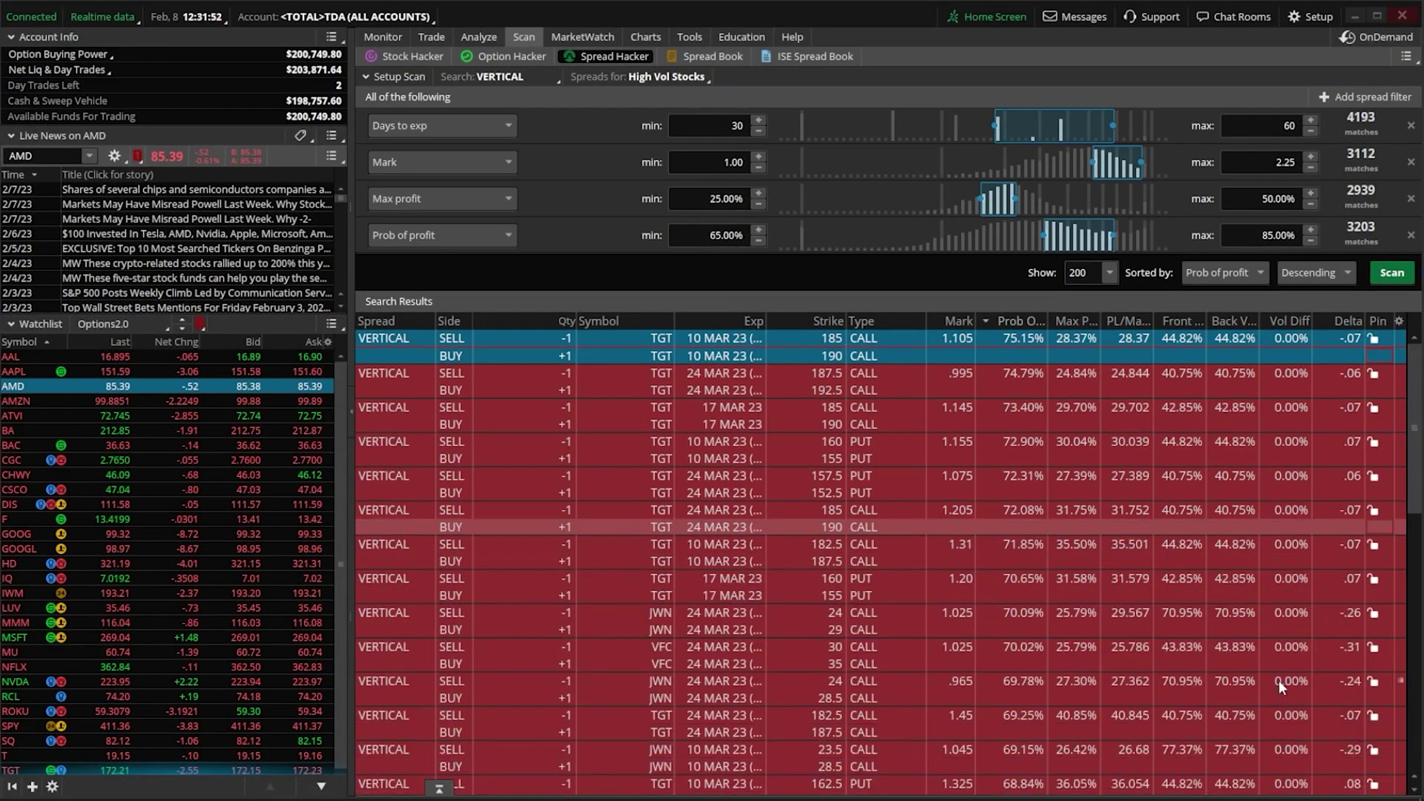